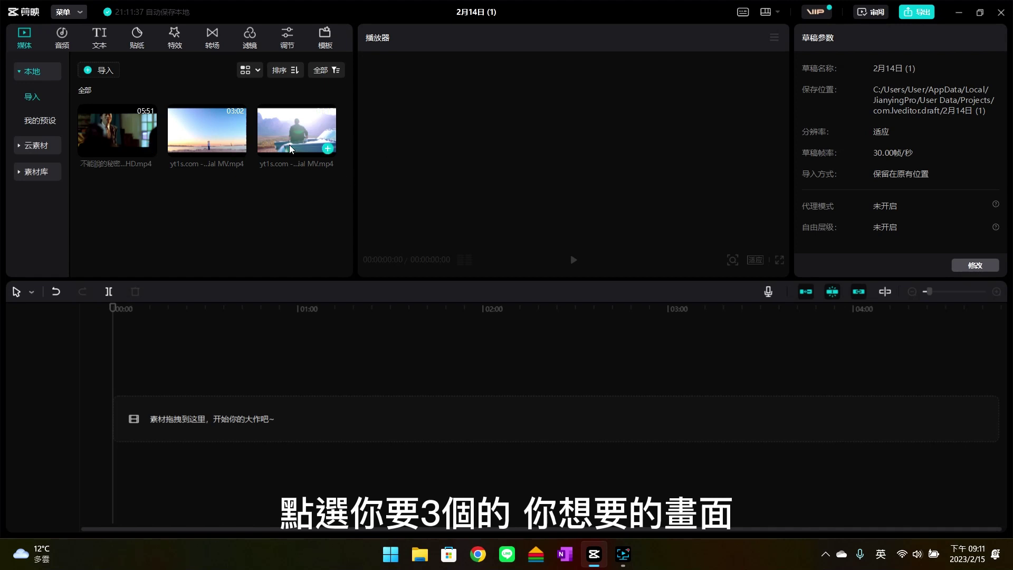
Step: Add the "You Are The Firework" clip to the timeline and trim off its opening up to 00:00:09:13
{"action": "mouse_move", "coordinate": [206, 154]}
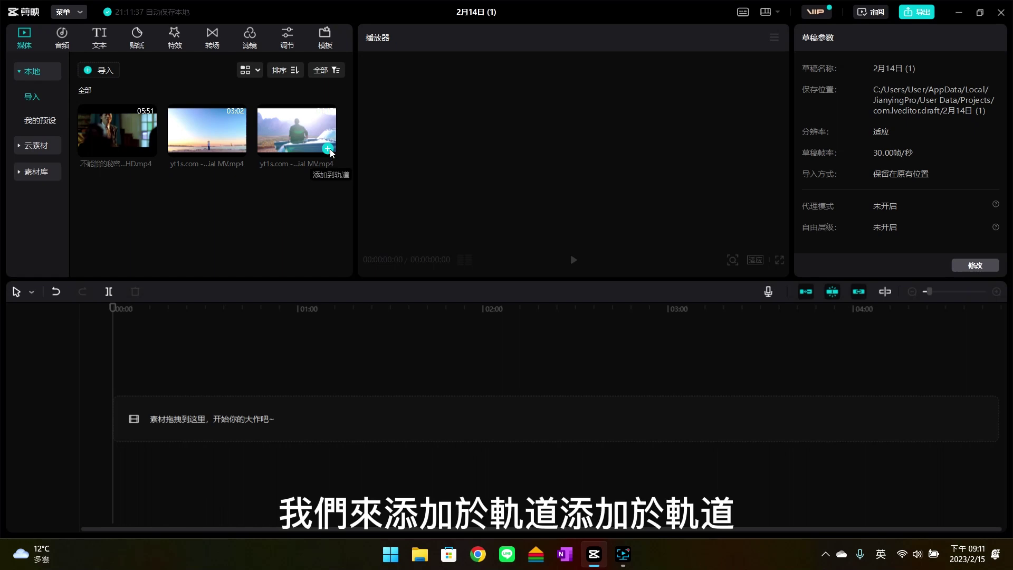
{"action": "left_click", "coordinate": [329, 151]}
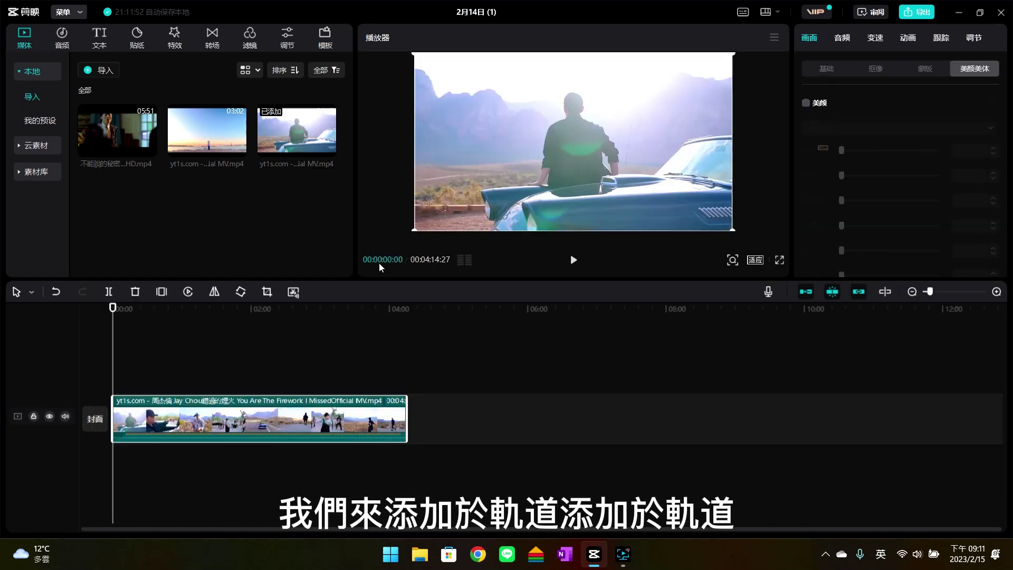
{"action": "left_click_drag", "start_coordinate": [114, 309], "coordinate": [327, 323]}
{"action": "left_click", "coordinate": [218, 420]}
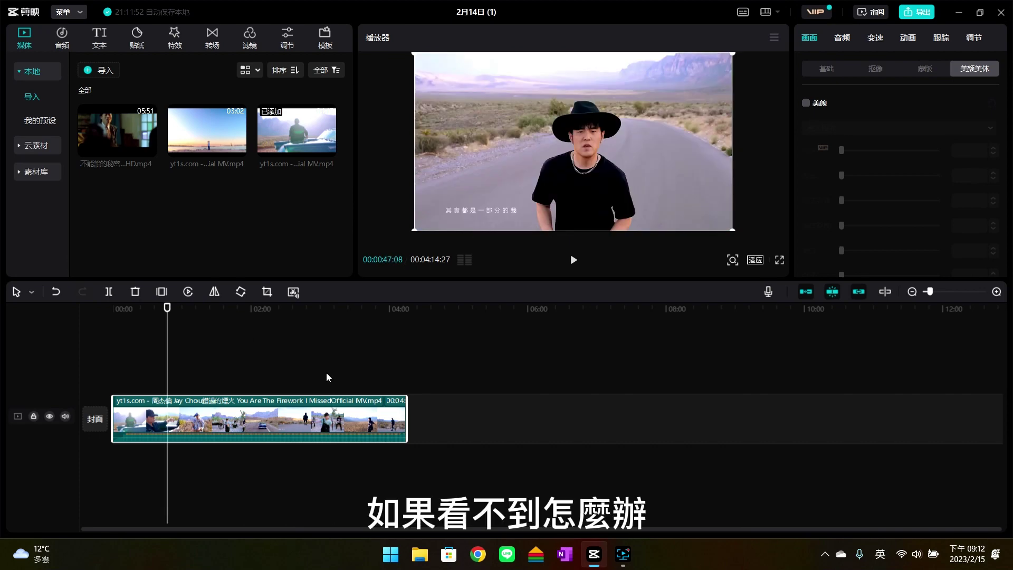
{"action": "scroll", "coordinate": [330, 365], "scroll_direction": "up", "scroll_amount": 5}
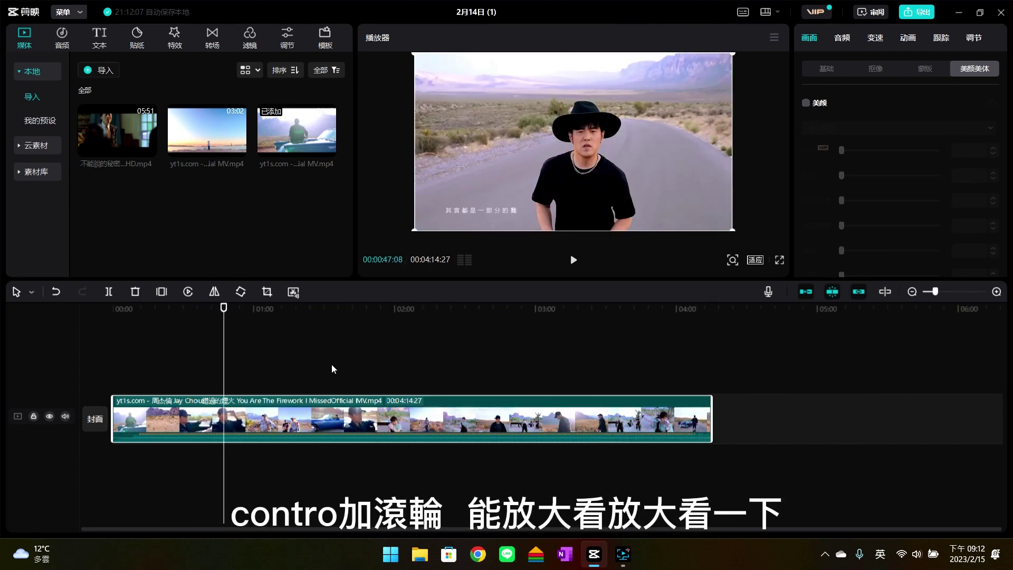
{"action": "scroll", "coordinate": [332, 365], "scroll_direction": "up", "scroll_amount": 2}
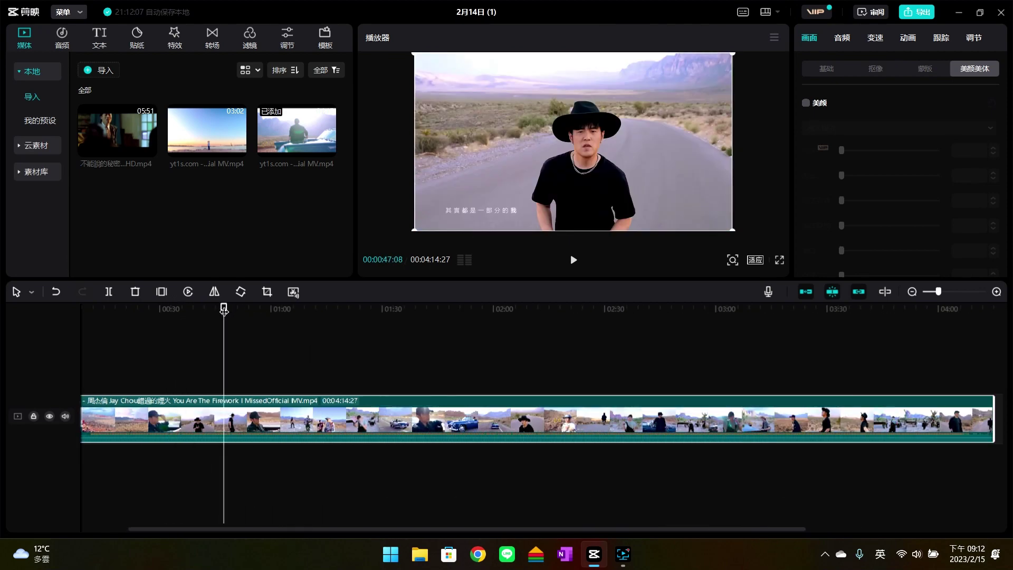
{"action": "scroll", "coordinate": [293, 334], "scroll_direction": "left", "scroll_amount": 3}
{"action": "left_click_drag", "start_coordinate": [155, 385], "coordinate": [148, 385]}
{"action": "left_click", "coordinate": [194, 418]}
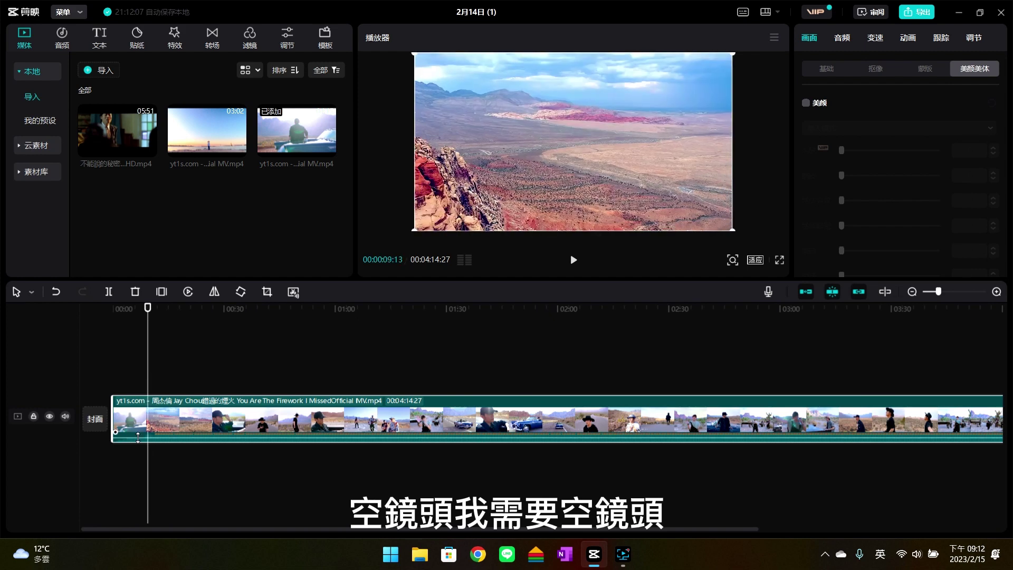
{"action": "scroll", "coordinate": [195, 419], "scroll_direction": "down", "scroll_amount": 2}
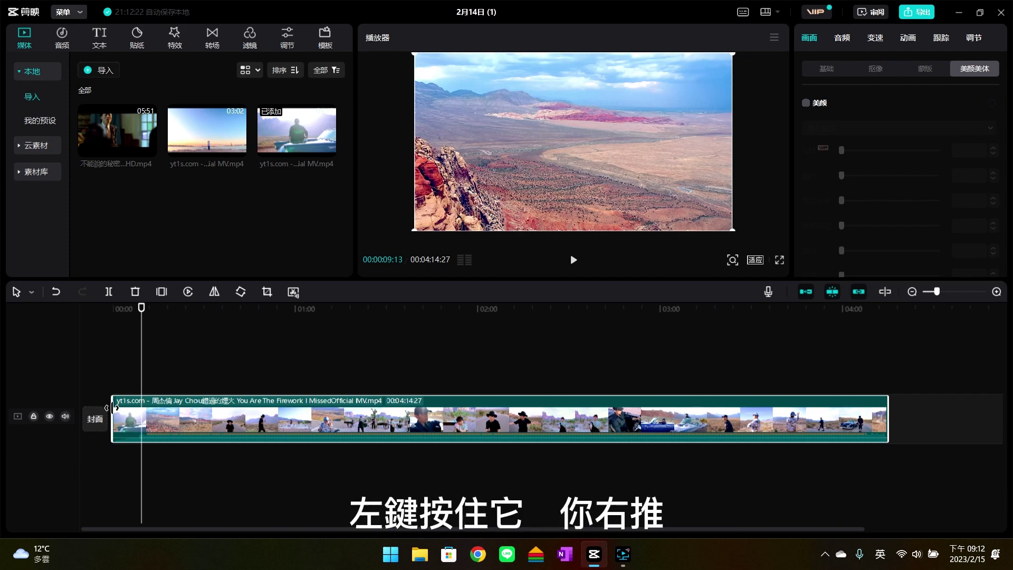
{"action": "left_click_drag", "start_coordinate": [112, 407], "coordinate": [143, 405]}
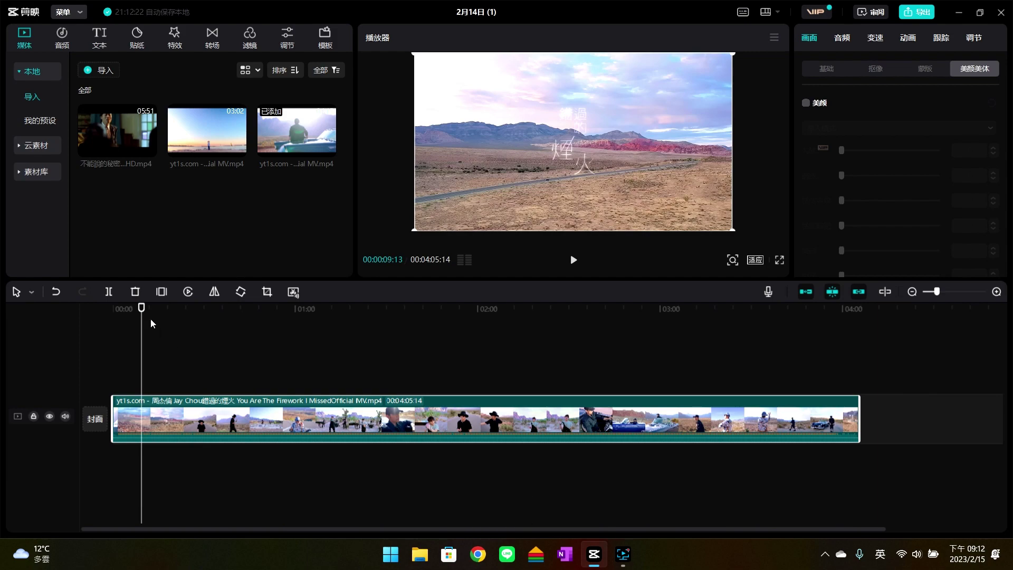
Step: Trim the end of the "You Are The Firework" clip back to 00:00:16:05
{"action": "left_click_drag", "start_coordinate": [145, 317], "coordinate": [162, 328]}
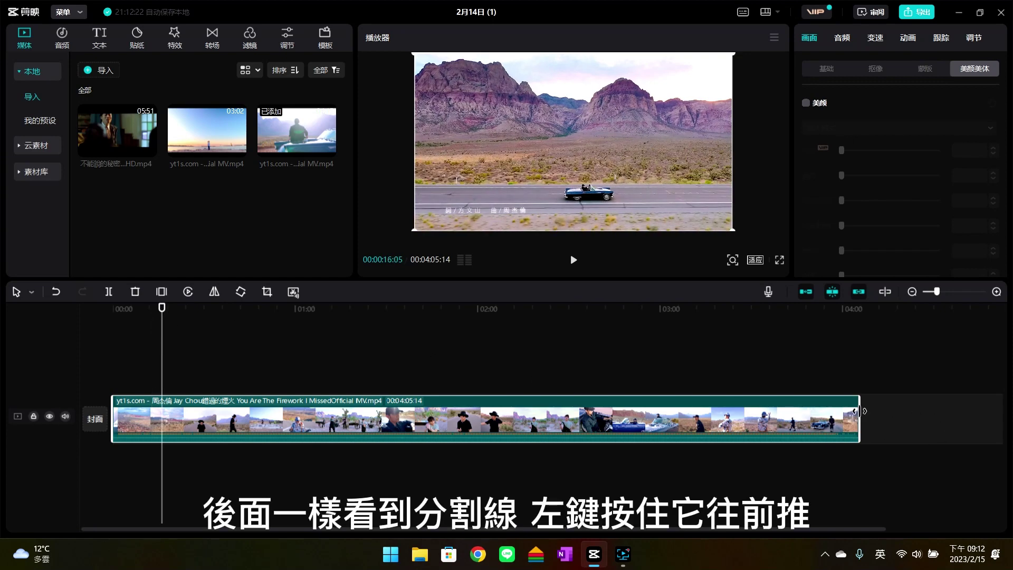
{"action": "left_click_drag", "start_coordinate": [860, 411], "coordinate": [169, 426]}
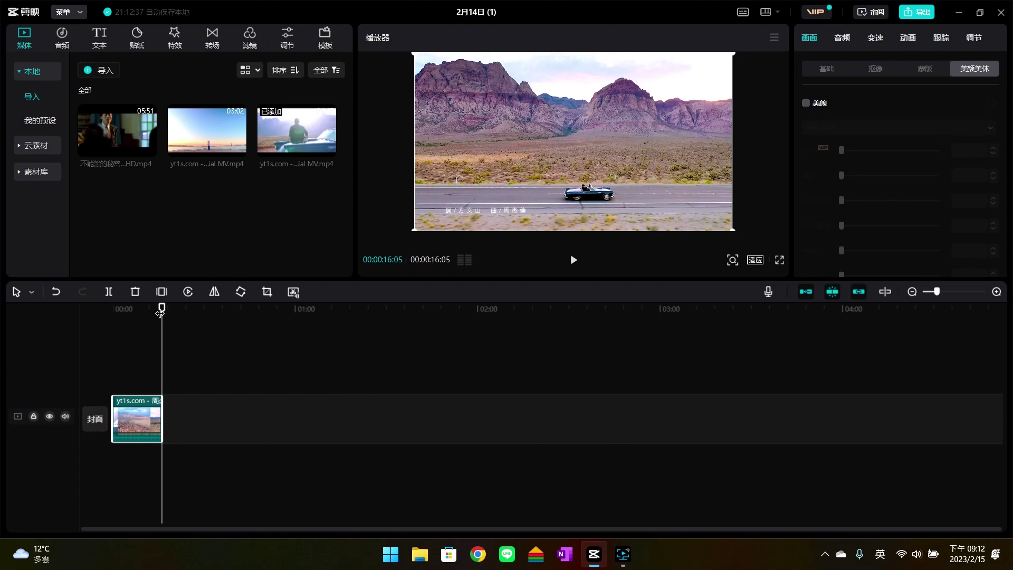
{"action": "left_click", "coordinate": [111, 318]}
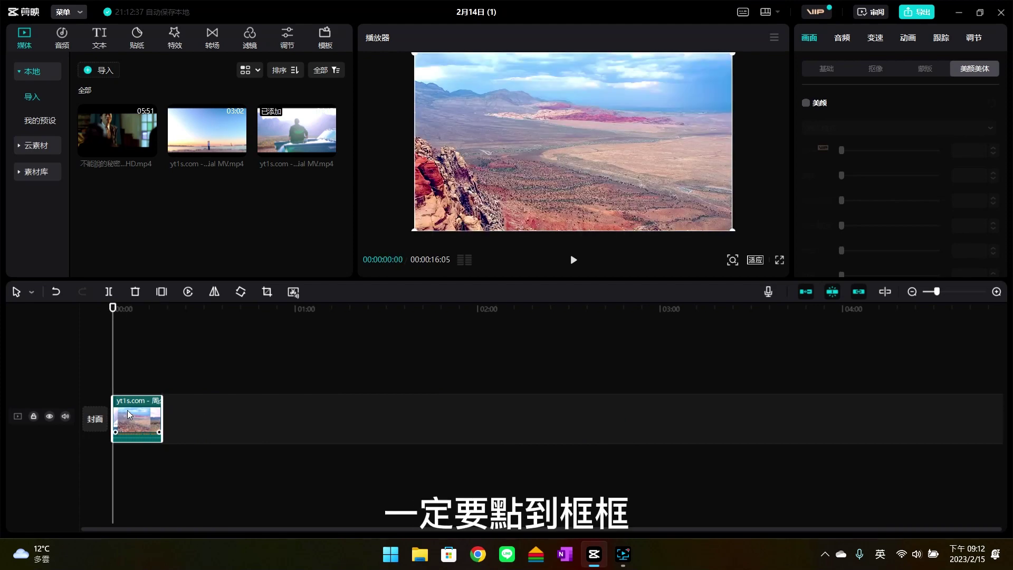
{"action": "left_click", "coordinate": [328, 367]}
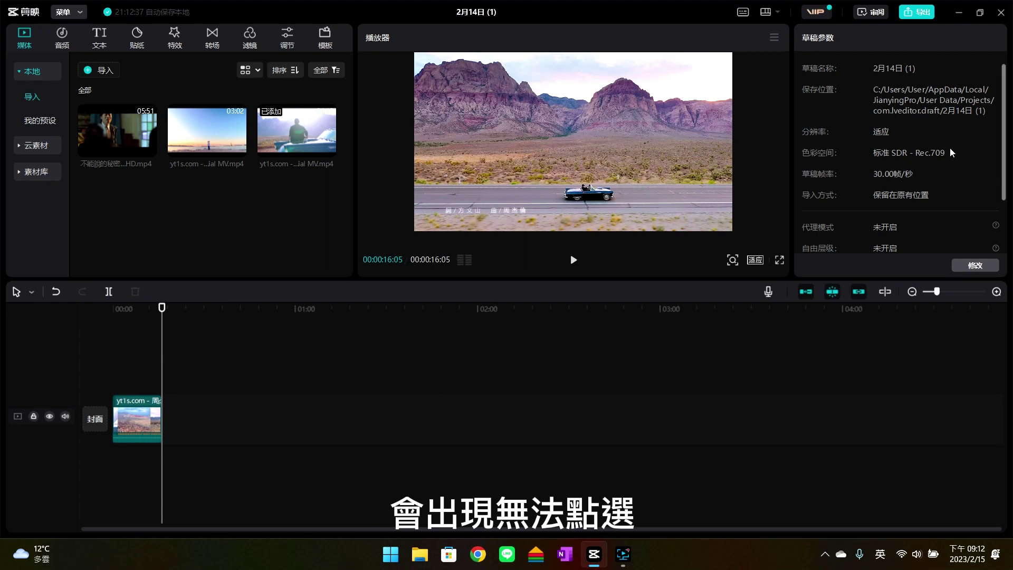
Step: Apply a linear (线性) mask to the clip, tilt it to a rising diagonal and shift it to X -271, Y 108
{"action": "left_click", "coordinate": [131, 415]}
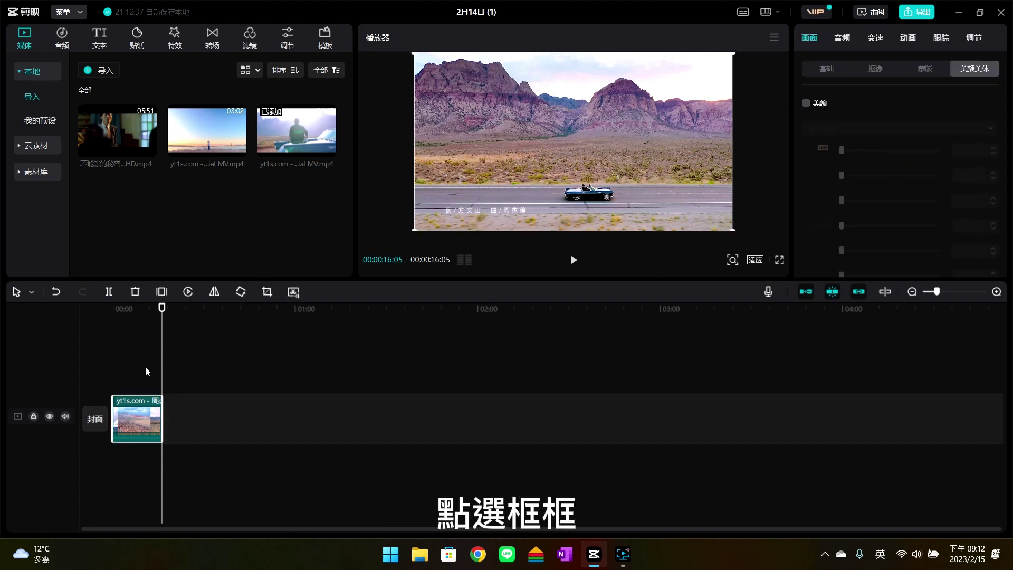
{"action": "left_click", "coordinate": [924, 70]}
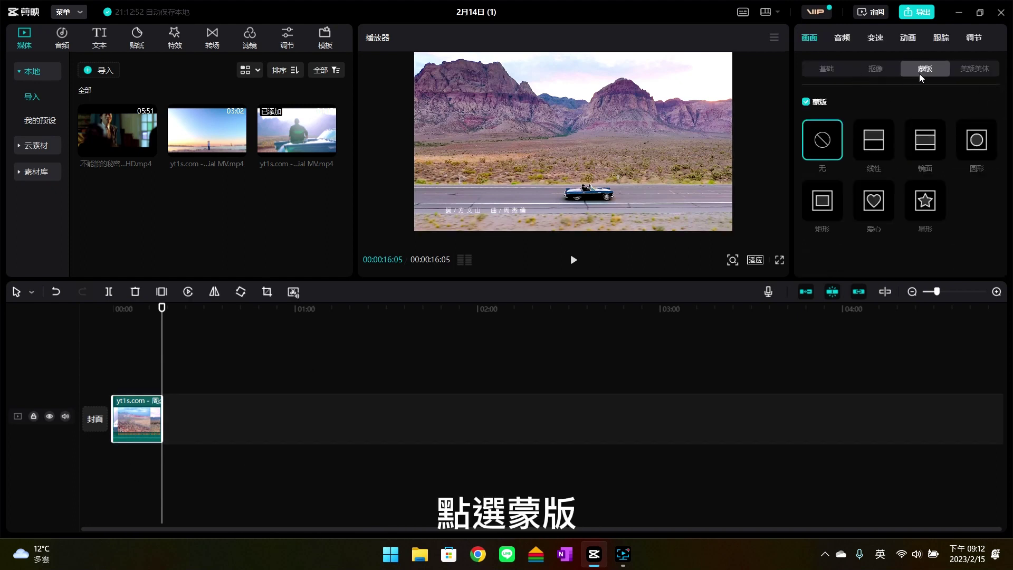
{"action": "left_click", "coordinate": [874, 145]}
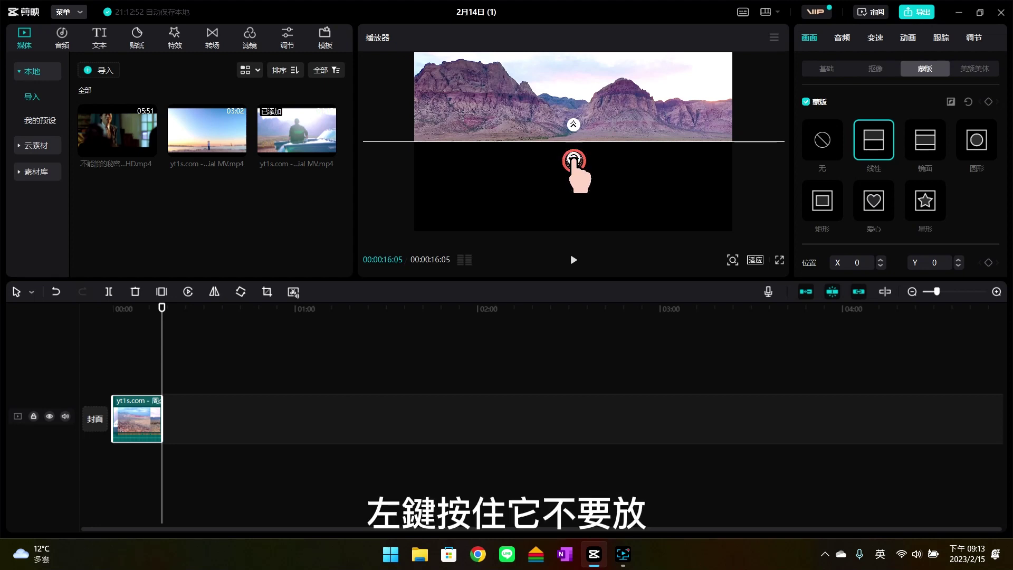
{"action": "left_click_drag", "start_coordinate": [573, 158], "coordinate": [595, 161]}
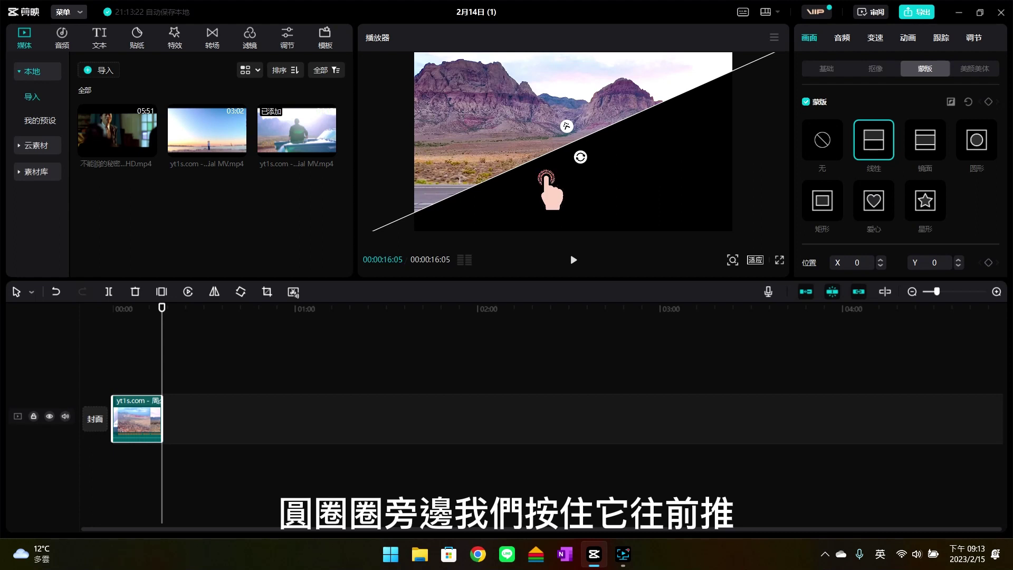
{"action": "left_click_drag", "start_coordinate": [543, 174], "coordinate": [499, 158]}
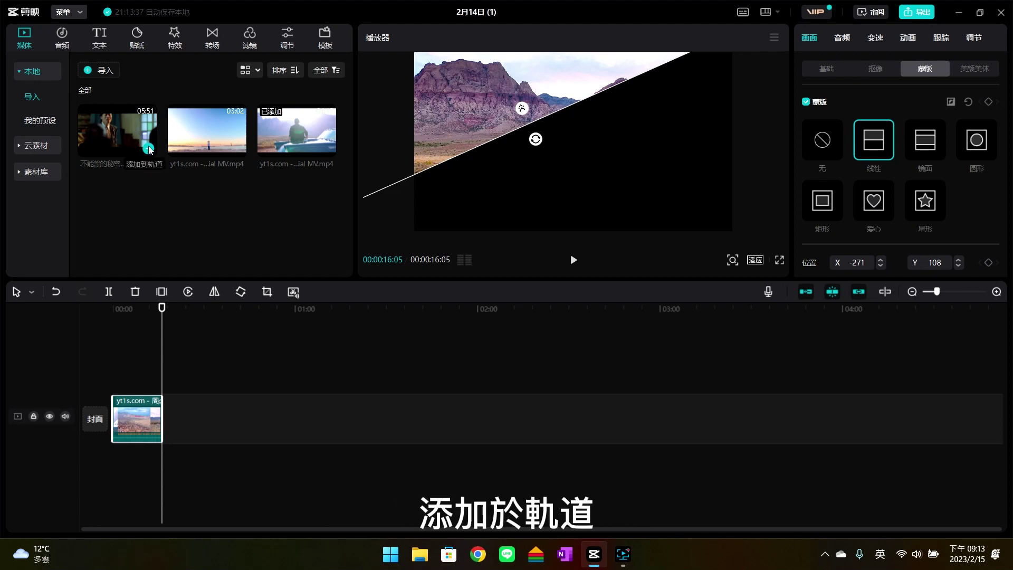
Step: Add the "Secret Piano Battle" clip and place it on a new track above the first clip, starting at 00:00
{"action": "left_click", "coordinate": [149, 148]}
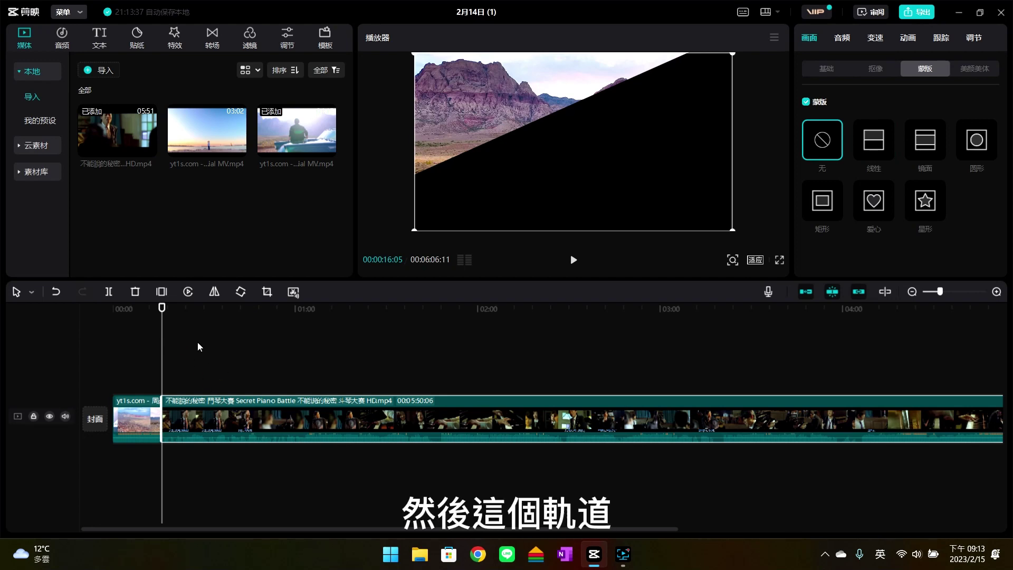
{"action": "left_click_drag", "start_coordinate": [162, 311], "coordinate": [242, 312]}
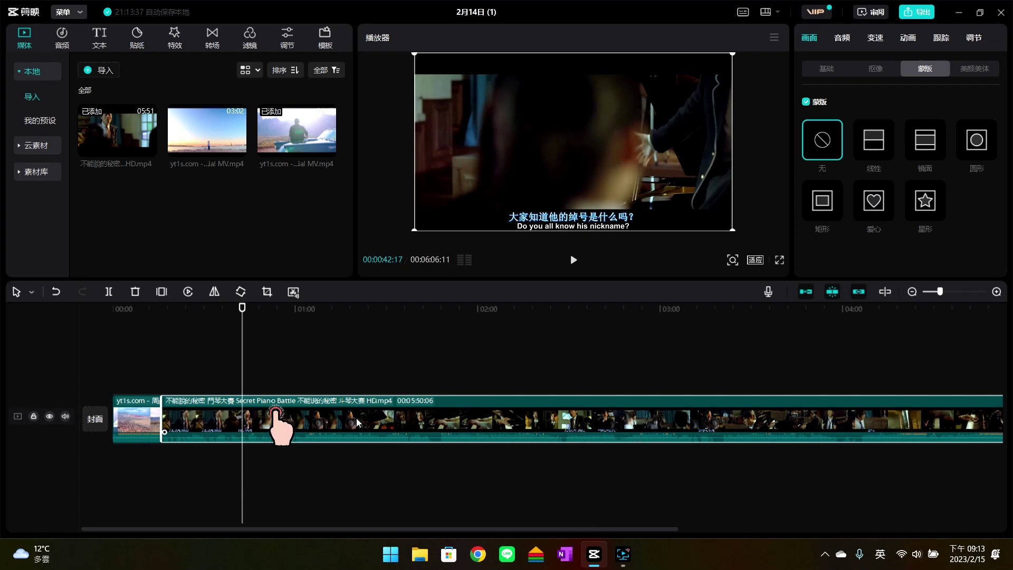
{"action": "left_click_drag", "start_coordinate": [357, 422], "coordinate": [299, 365]}
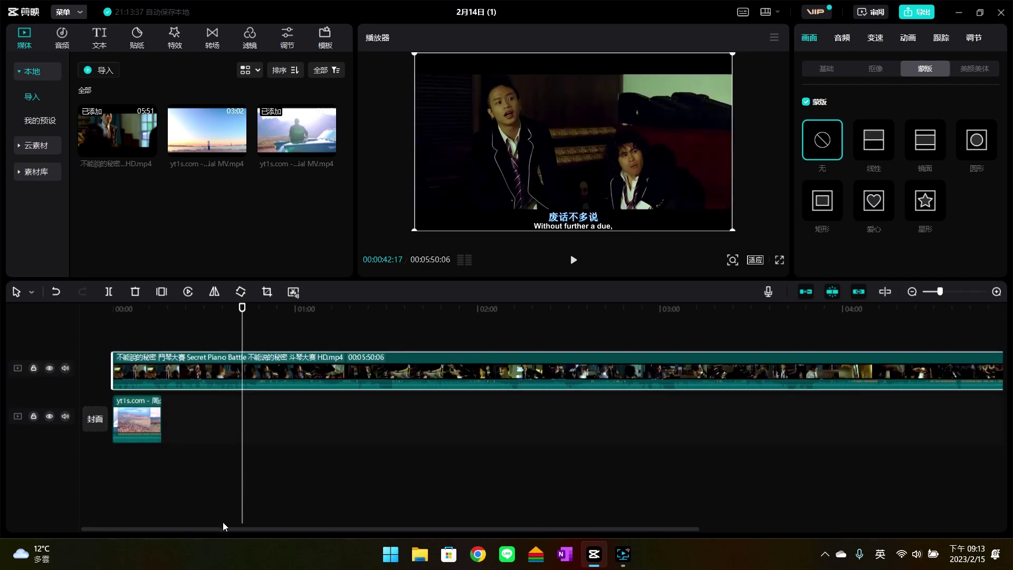
Step: Trim off the piano clip's opening up to 00:03:06:06 and move the remainder to the start of the timeline
{"action": "left_click_drag", "start_coordinate": [223, 526], "coordinate": [230, 526]}
{"action": "left_click_drag", "start_coordinate": [236, 318], "coordinate": [660, 360]}
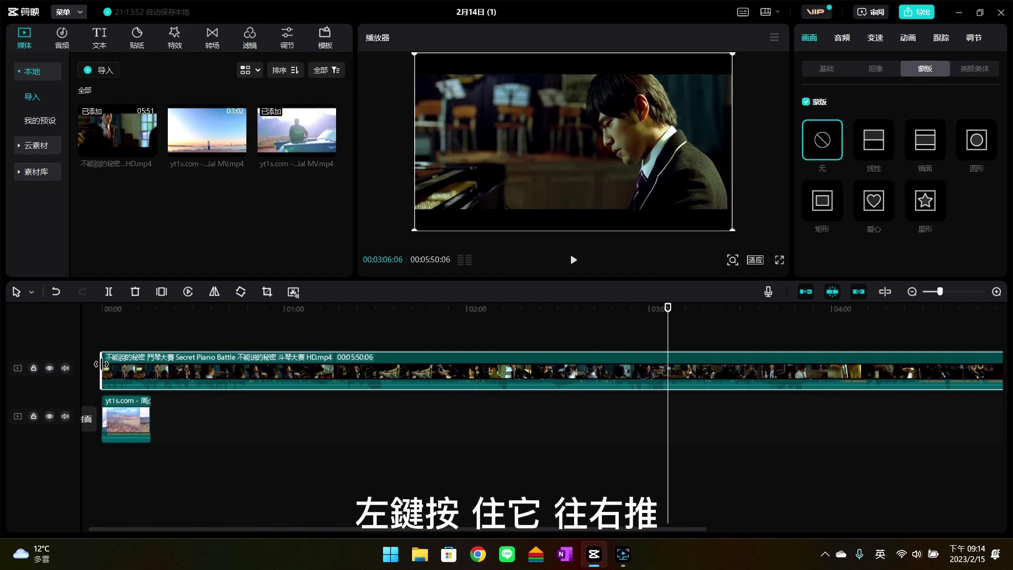
{"action": "left_click_drag", "start_coordinate": [103, 363], "coordinate": [671, 360]}
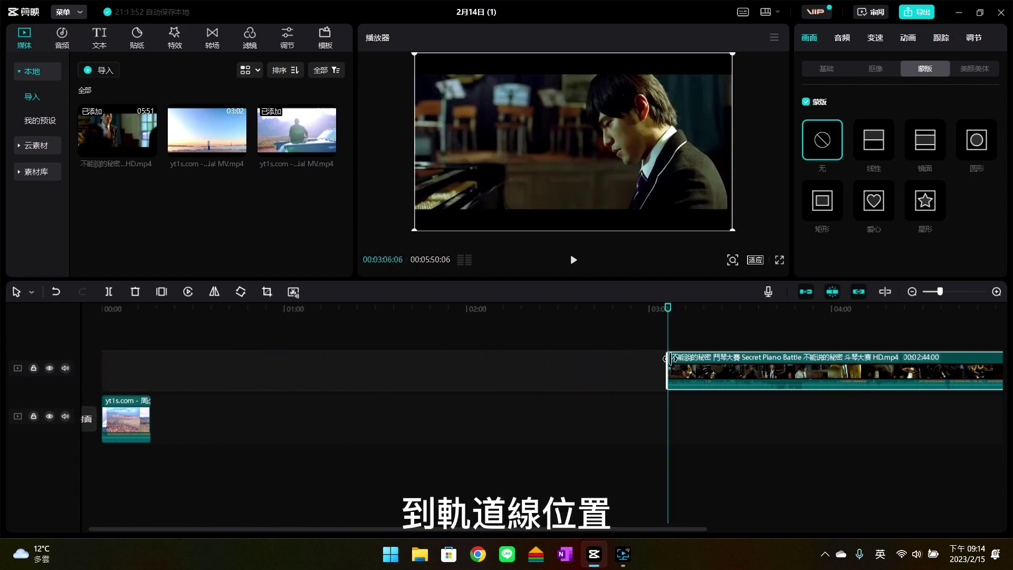
{"action": "left_click_drag", "start_coordinate": [581, 526], "coordinate": [791, 499]}
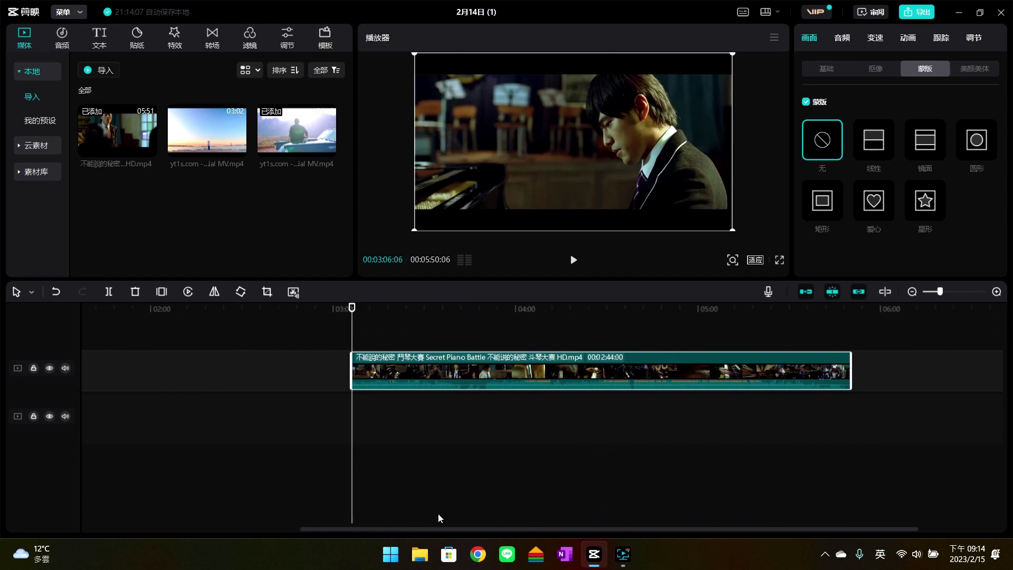
{"action": "left_click_drag", "start_coordinate": [437, 528], "coordinate": [251, 514]}
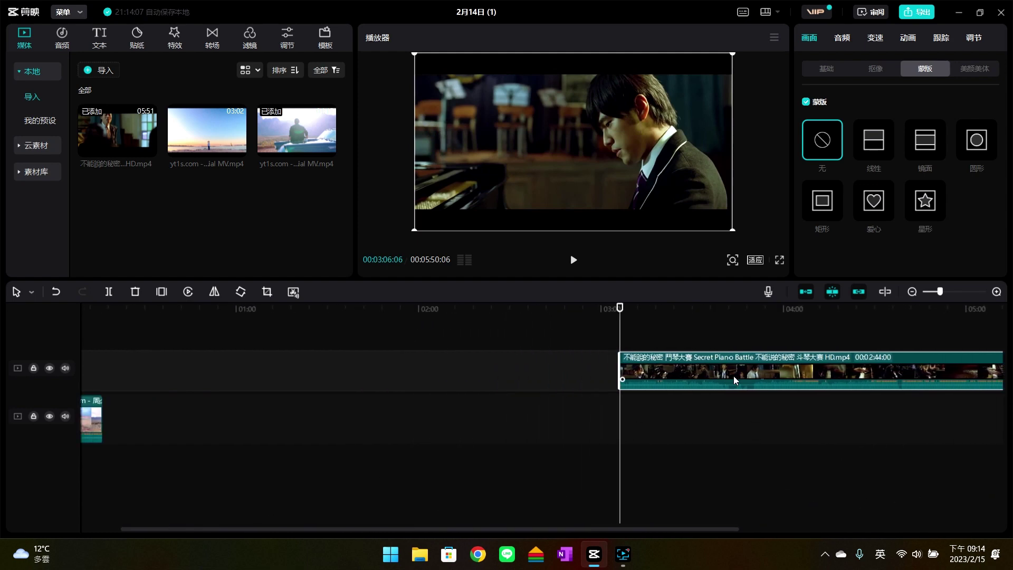
{"action": "left_click_drag", "start_coordinate": [718, 362], "coordinate": [91, 365]}
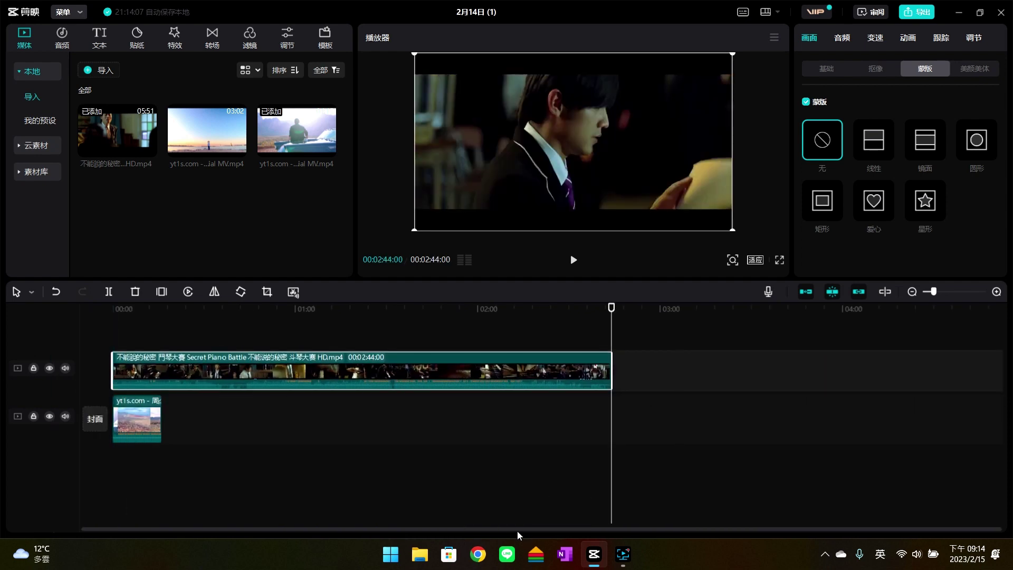
Step: Shorten the end of the piano clip to match the end of the clip below, at 00:00:16:05
{"action": "left_click_drag", "start_coordinate": [612, 312], "coordinate": [142, 311]}
{"action": "left_click", "coordinate": [128, 411]}
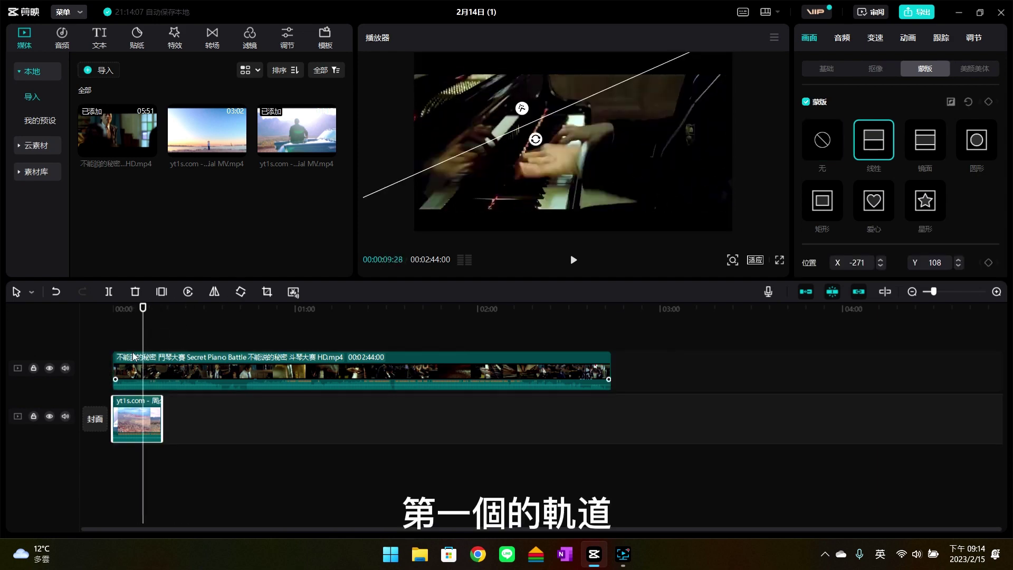
{"action": "left_click_drag", "start_coordinate": [610, 378], "coordinate": [162, 385]}
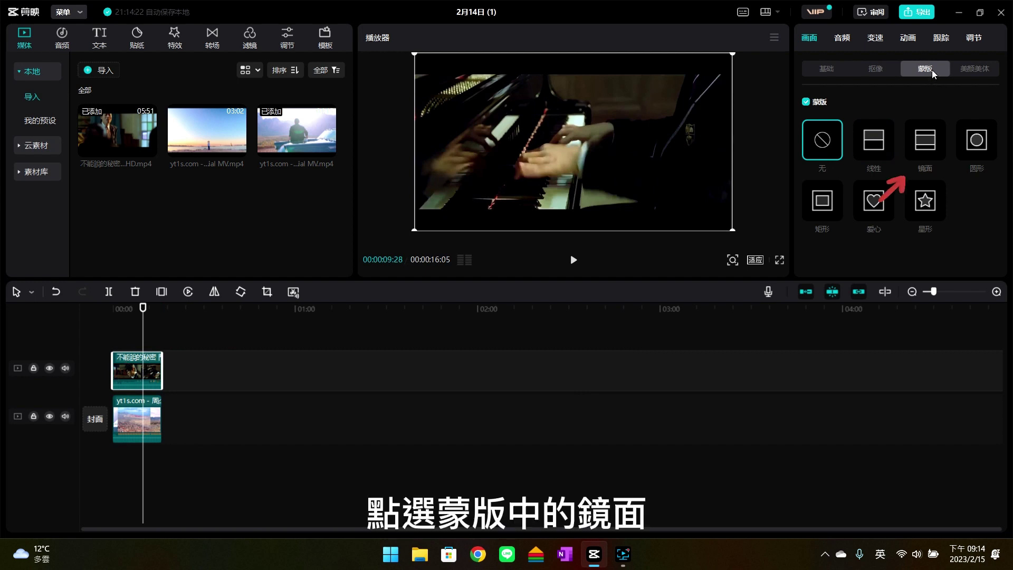
Step: Apply a mirror (镜面) mask to the piano clip and tilt it into a diagonal band at X 34, Y 0, parallel to the first mask's edge
{"action": "left_click", "coordinate": [932, 151]}
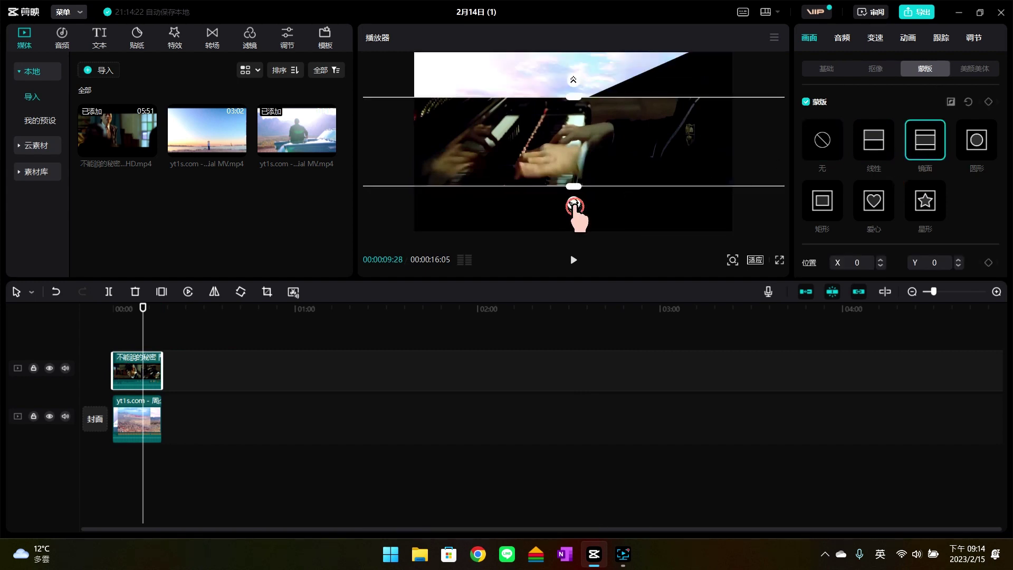
{"action": "mouse_move", "coordinate": [573, 203]}
{"action": "left_mouse_down"}
{"action": "mouse_move", "coordinate": [603, 201]}
{"action": "mouse_move", "coordinate": [573, 96]}
{"action": "left_mouse_up"}
{"action": "mouse_move", "coordinate": [602, 183]}
{"action": "left_mouse_down"}
{"action": "mouse_move", "coordinate": [627, 221]}
{"action": "mouse_move", "coordinate": [602, 169]}
{"action": "mouse_move", "coordinate": [605, 183]}
{"action": "left_mouse_up"}
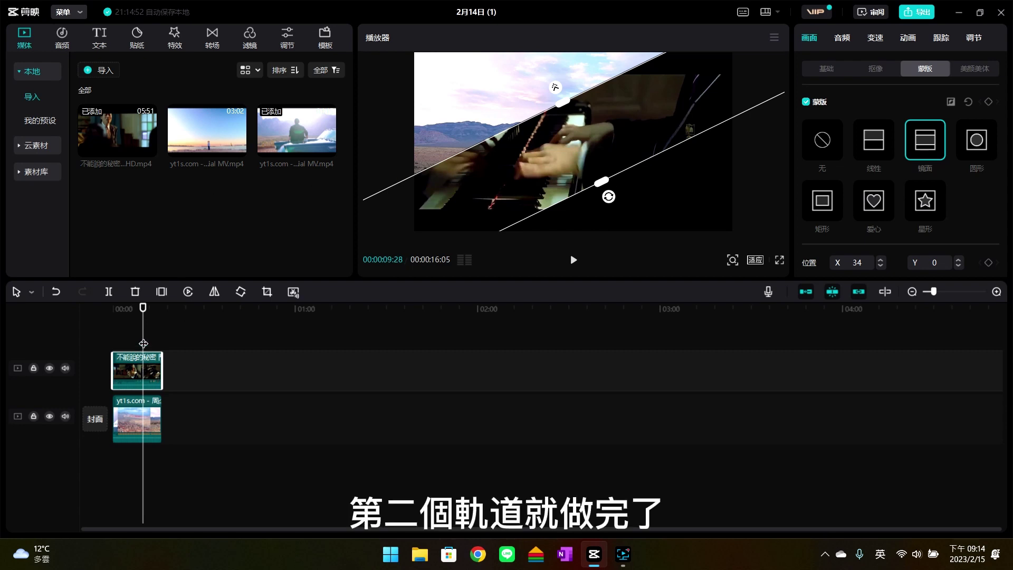
Step: Place the "Pink Ocean" clip on a new topmost track and trim off its opening up to 00:00:54:11
{"action": "left_click", "coordinate": [238, 149]}
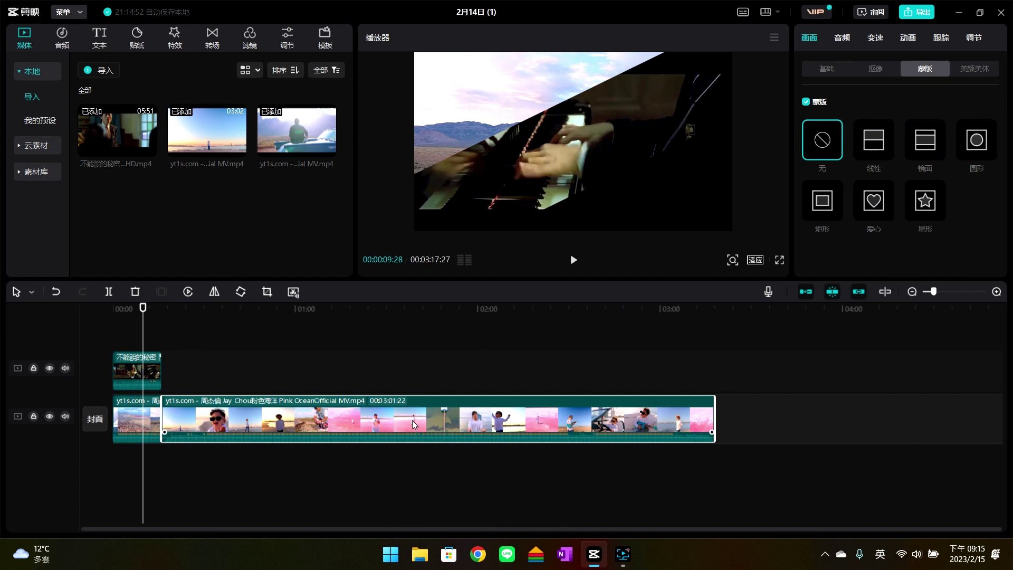
{"action": "left_click_drag", "start_coordinate": [412, 413], "coordinate": [366, 325]}
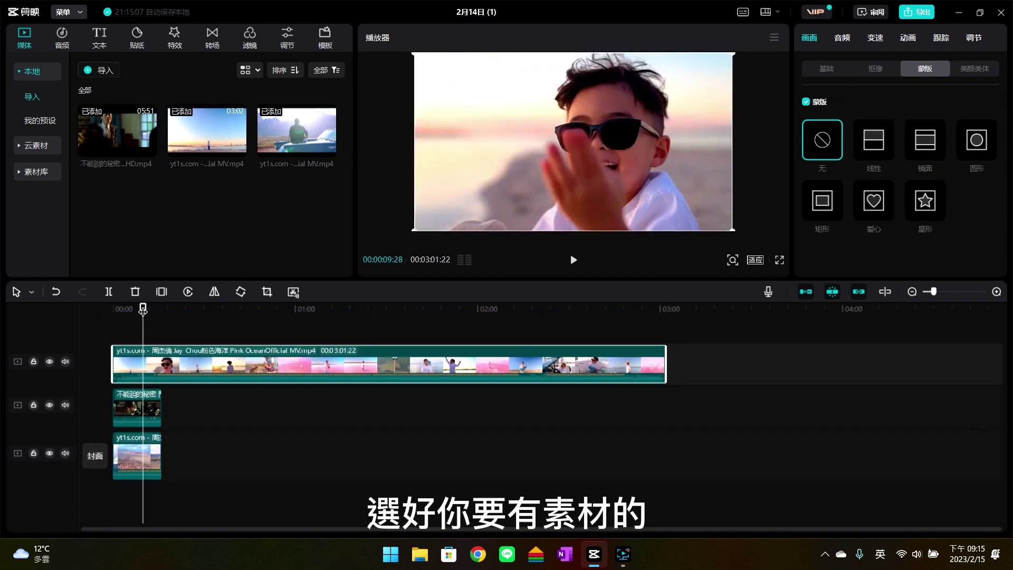
{"action": "left_click_drag", "start_coordinate": [142, 310], "coordinate": [278, 332]}
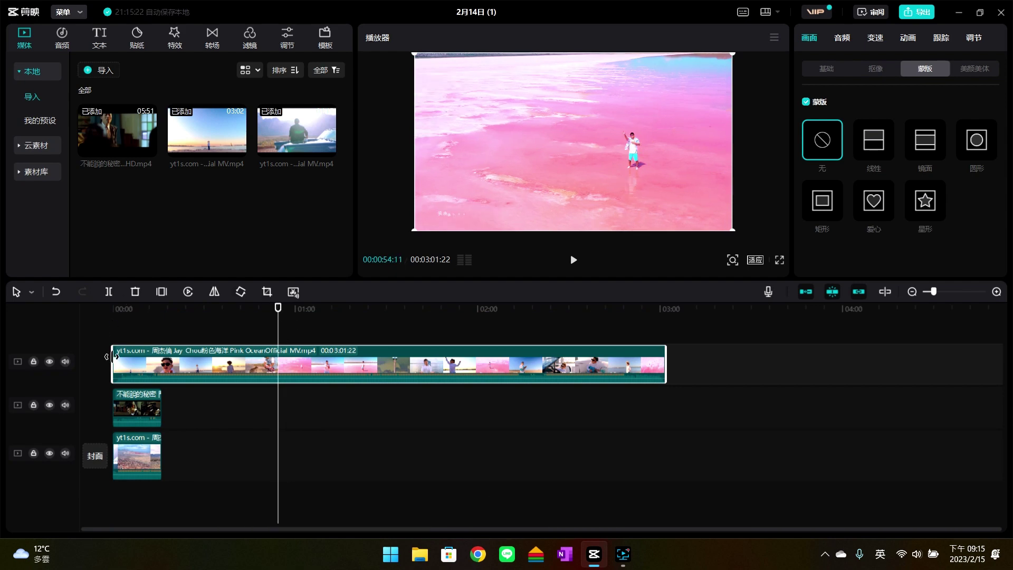
{"action": "left_click_drag", "start_coordinate": [113, 356], "coordinate": [278, 356]}
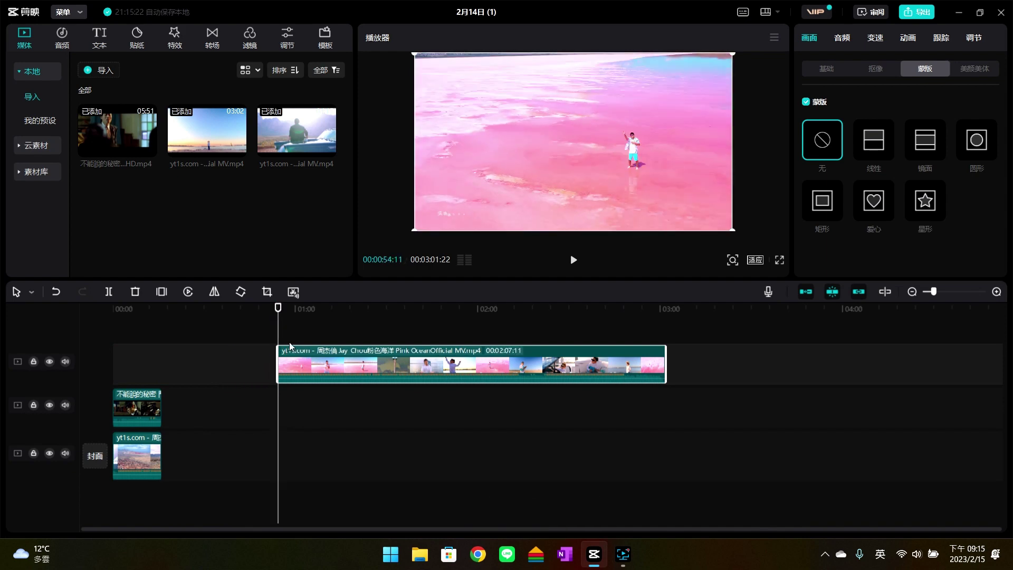
Step: Move the "Pink Ocean" clip to the start of the timeline and shorten its end to 00:00:16:05, matching the clips below
{"action": "left_click_drag", "start_coordinate": [542, 363], "coordinate": [369, 367]}
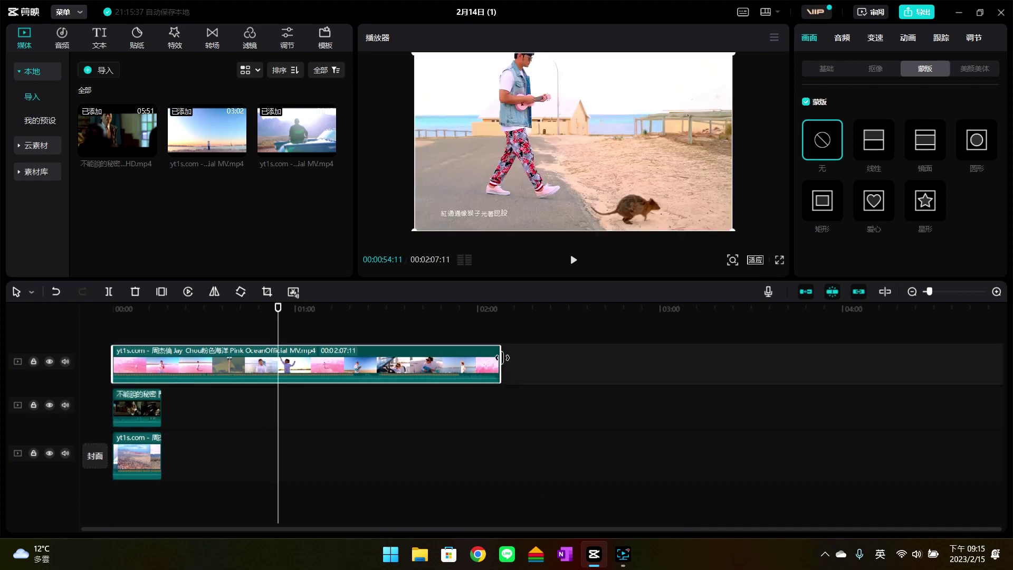
{"action": "left_click_drag", "start_coordinate": [500, 363], "coordinate": [162, 375]}
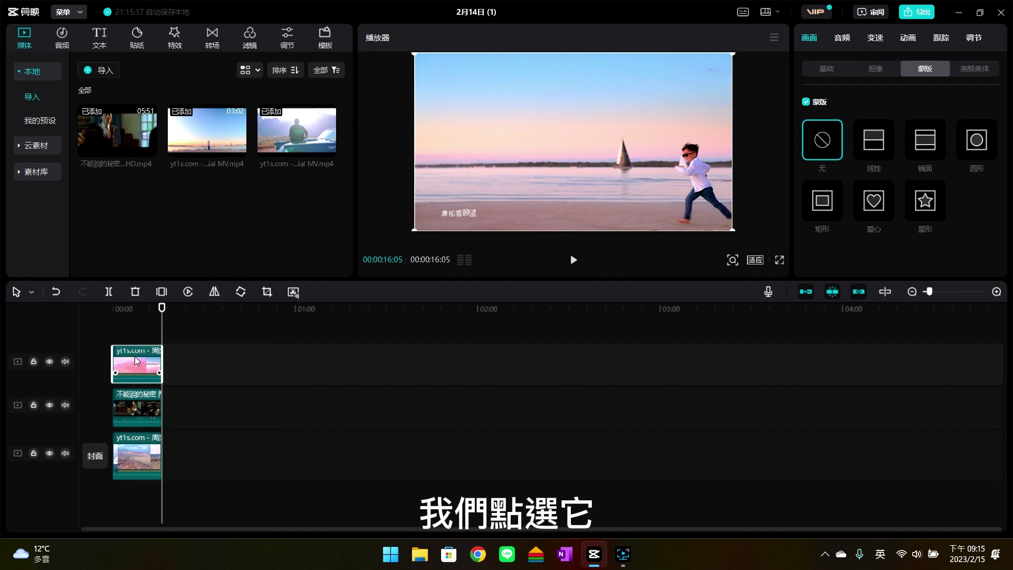
Step: Apply a linear (线性) mask to the "Pink Ocean" clip, tilted to keep its lower-right corner along the piano band's edge, at about X 338, Y -220
{"action": "left_click", "coordinate": [871, 149]}
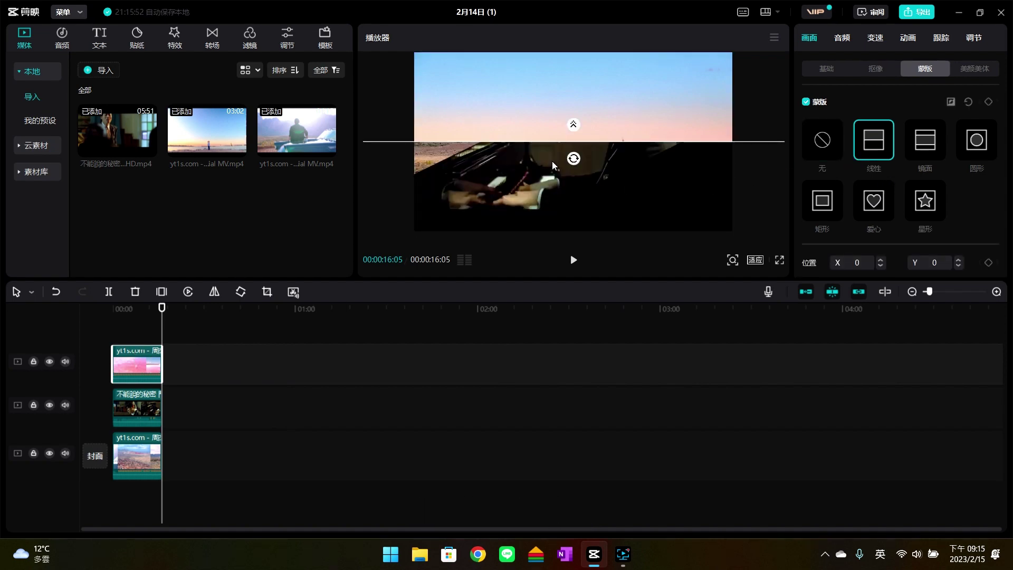
{"action": "left_click_drag", "start_coordinate": [572, 160], "coordinate": [623, 164]}
{"action": "left_click_drag", "start_coordinate": [619, 201], "coordinate": [613, 195]}
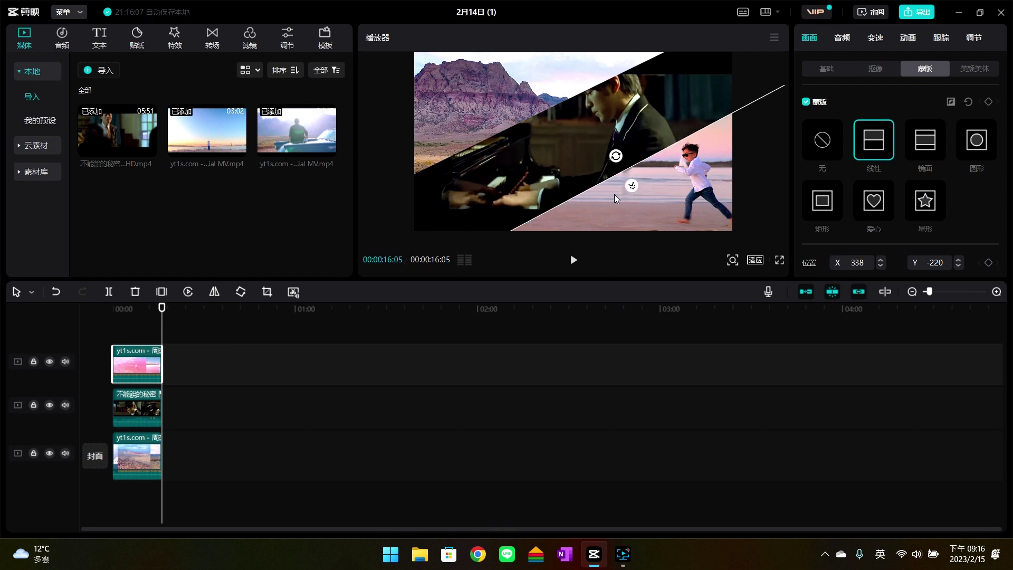
{"action": "left_click_drag", "start_coordinate": [614, 194], "coordinate": [614, 192]}
Step: Mute all three stacked clips together by lowering their volume to -∞ dB
{"action": "left_click_drag", "start_coordinate": [128, 507], "coordinate": [170, 357]}
{"action": "left_click", "coordinate": [841, 38]}
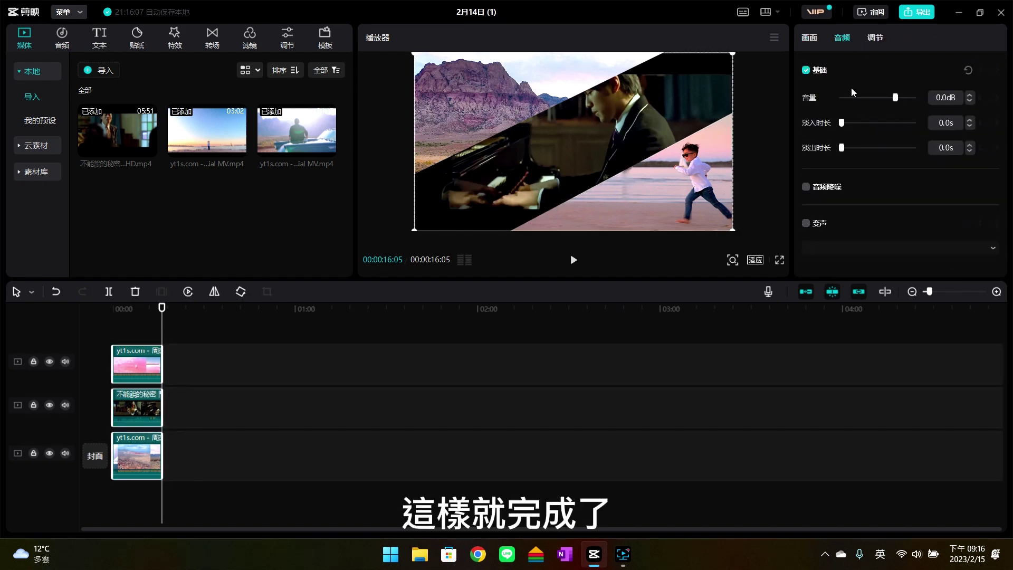
{"action": "left_click_drag", "start_coordinate": [896, 98], "coordinate": [796, 99]}
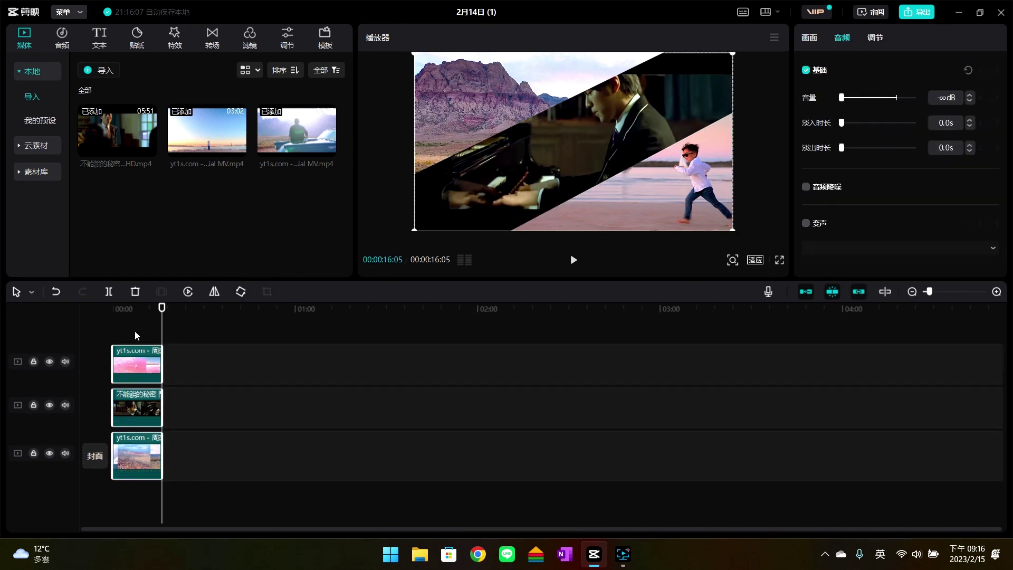
Step: Play back the three-way split screen from the start of the timeline to check it
{"action": "left_click_drag", "start_coordinate": [162, 310], "coordinate": [90, 323]}
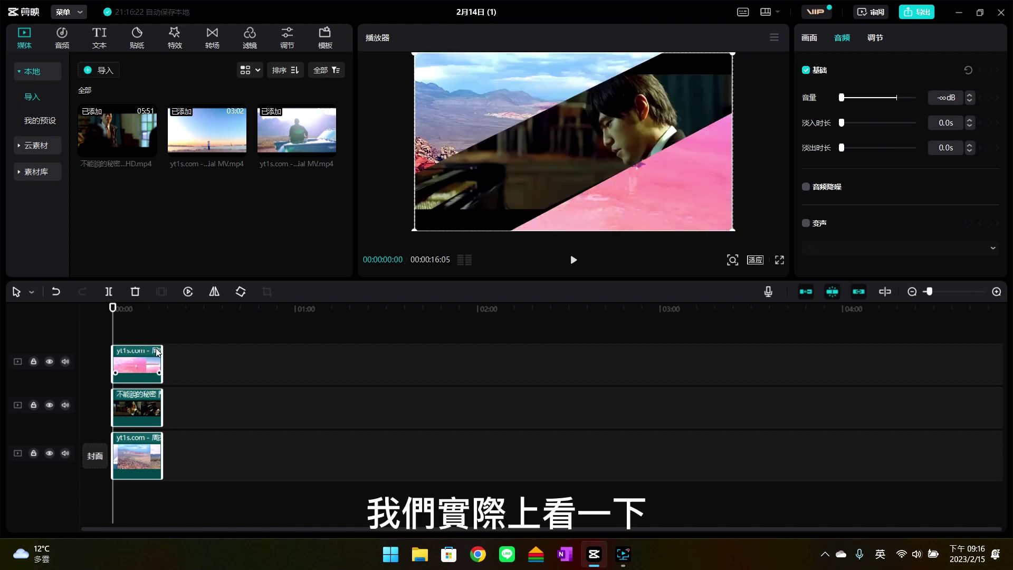
{"action": "scroll", "coordinate": [157, 352], "scroll_direction": "up", "scroll_amount": 5}
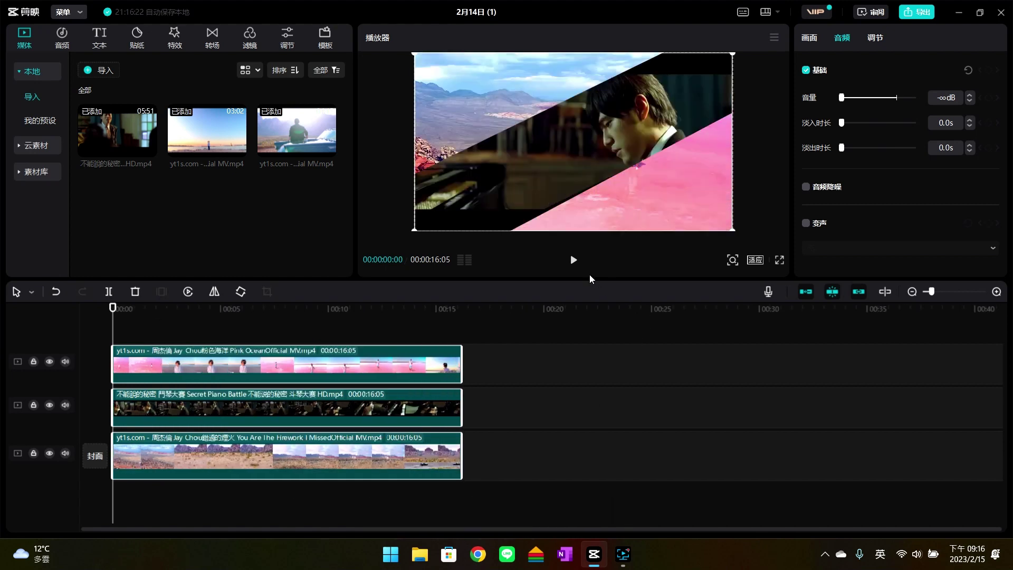
{"action": "left_click", "coordinate": [575, 261]}
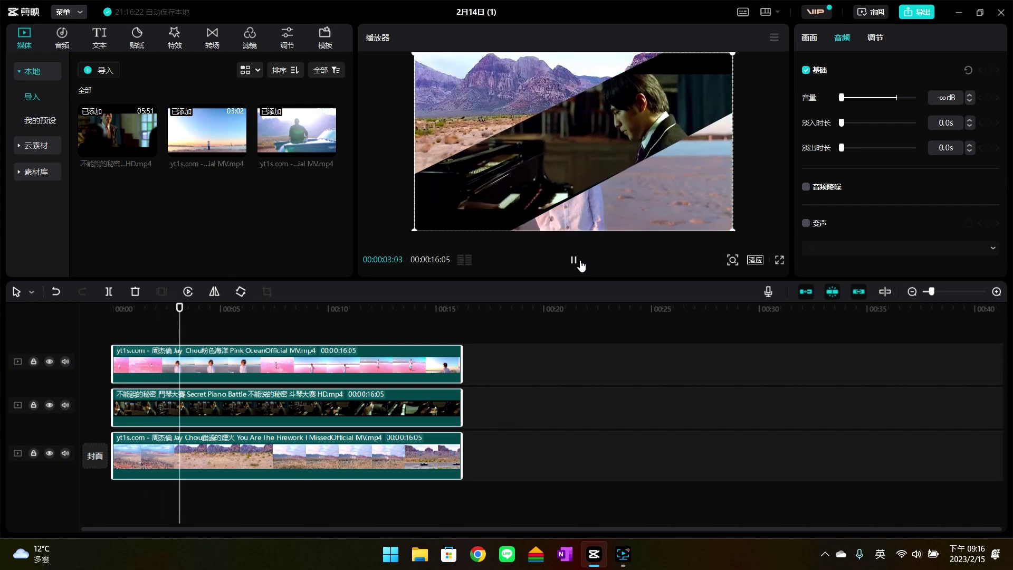
{"action": "left_click", "coordinate": [574, 261]}
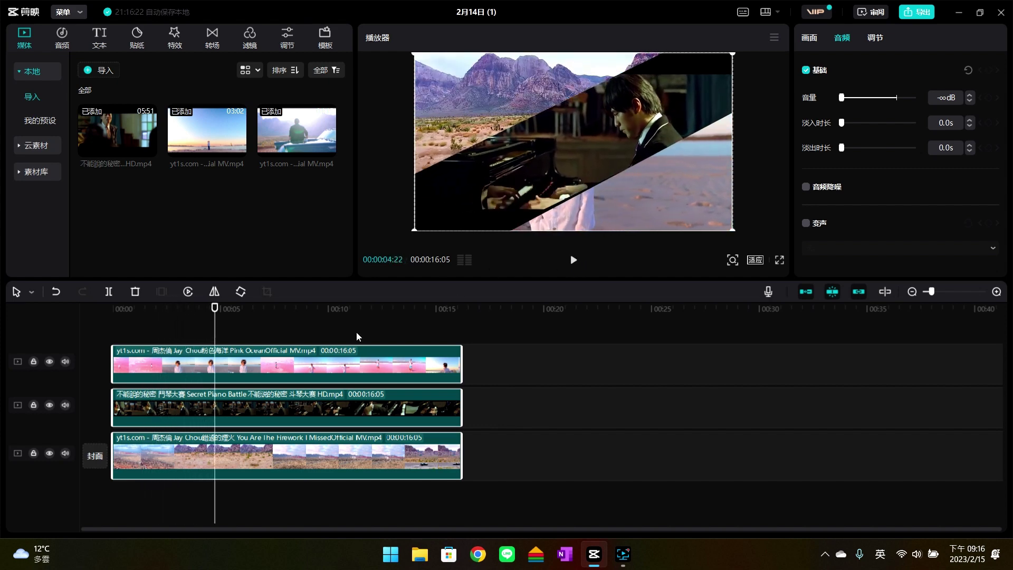
Step: Add the VLOG music track "秋" at the start of the timeline, trim its end to match the video clips, and play it back
{"action": "left_click", "coordinate": [61, 40]}
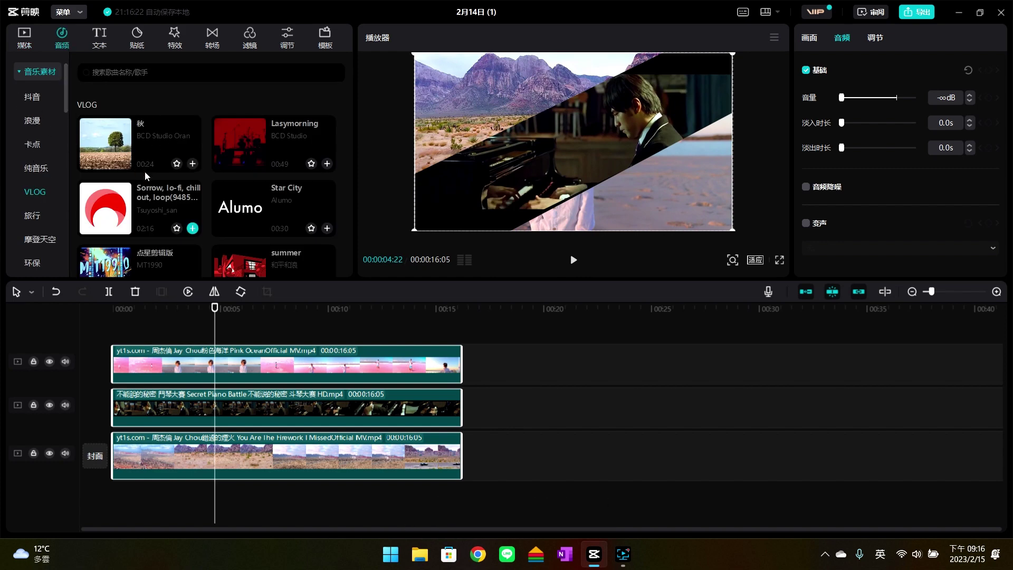
{"action": "left_click", "coordinate": [193, 164]}
{"action": "left_click_drag", "start_coordinate": [506, 491], "coordinate": [404, 490]}
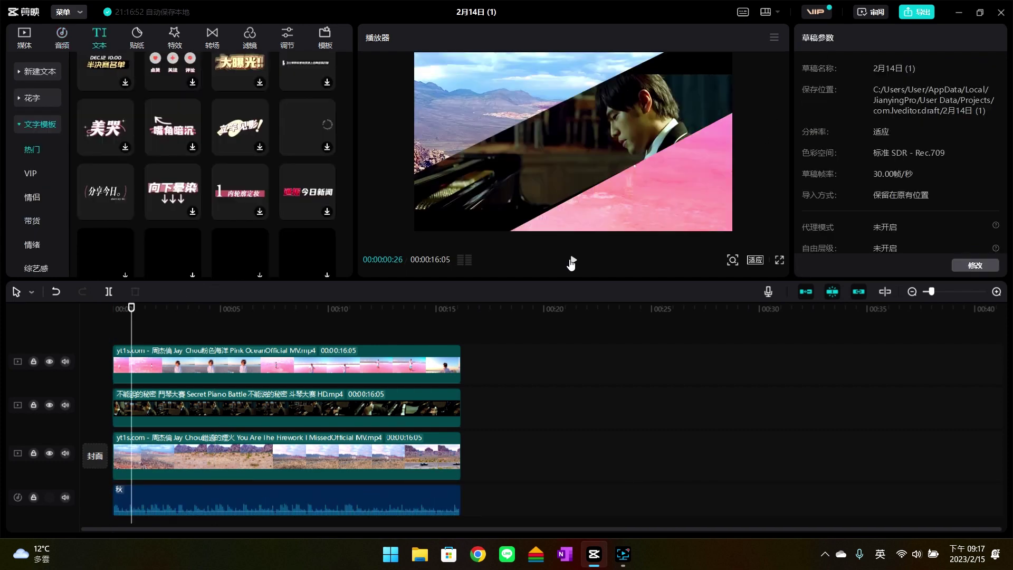
{"action": "left_click", "coordinate": [571, 260]}
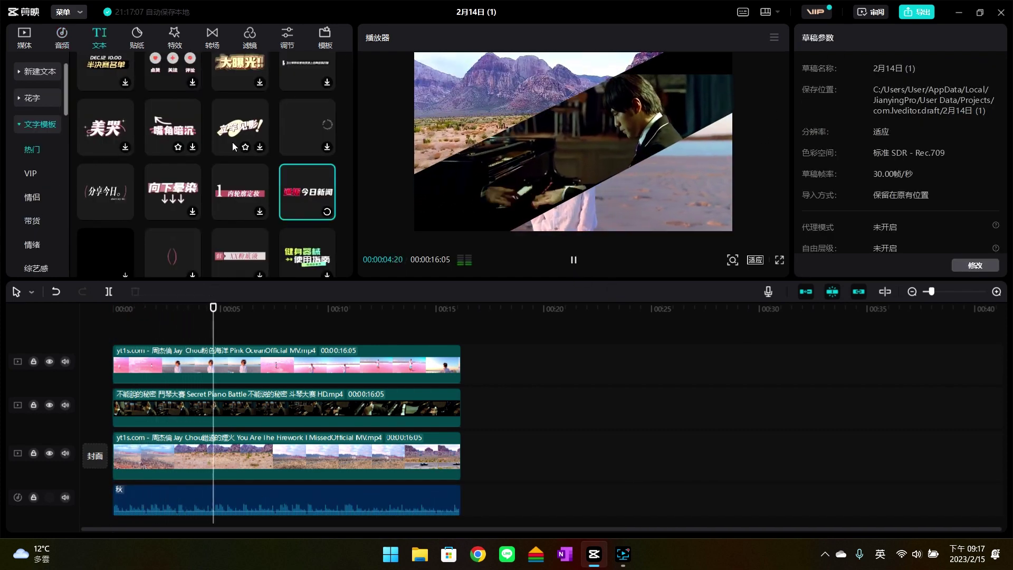
Step: Add the popular text template "Sportsman 加油!" at the start of the timeline and extend its end to match the video clips
{"action": "scroll", "coordinate": [286, 156], "scroll_direction": "up", "scroll_amount": 3}
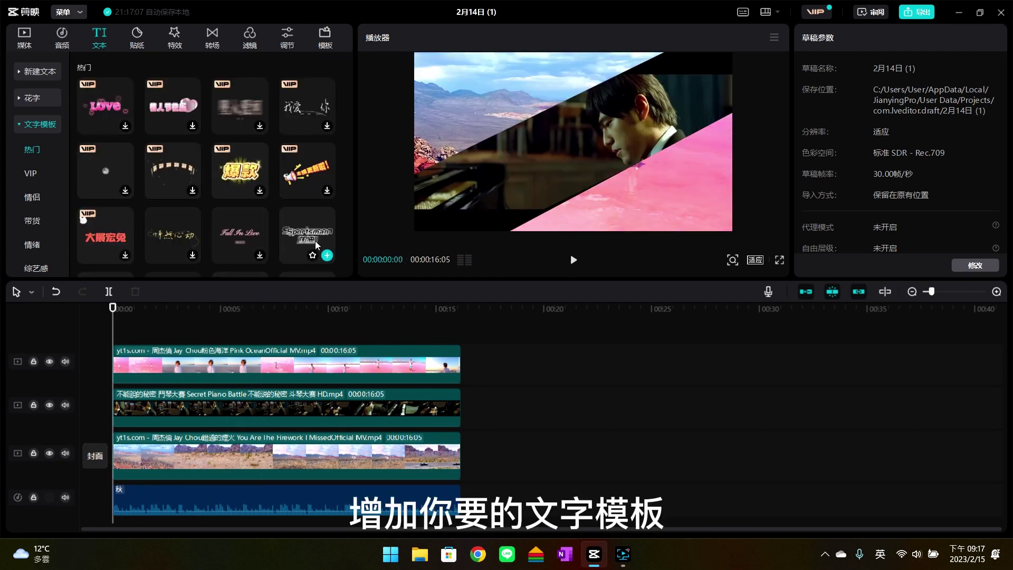
{"action": "left_click", "coordinate": [327, 251]}
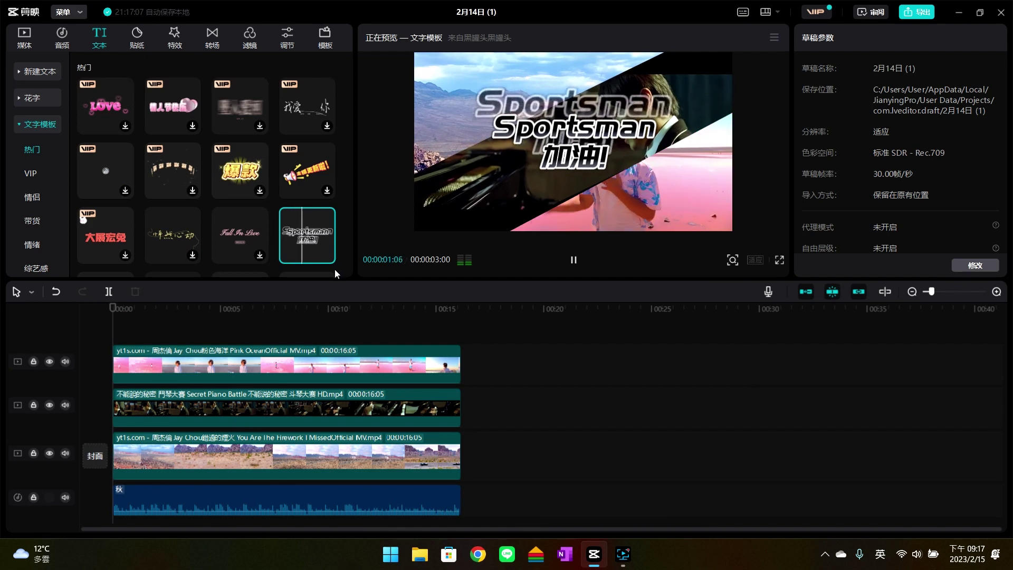
{"action": "left_click", "coordinate": [327, 255]}
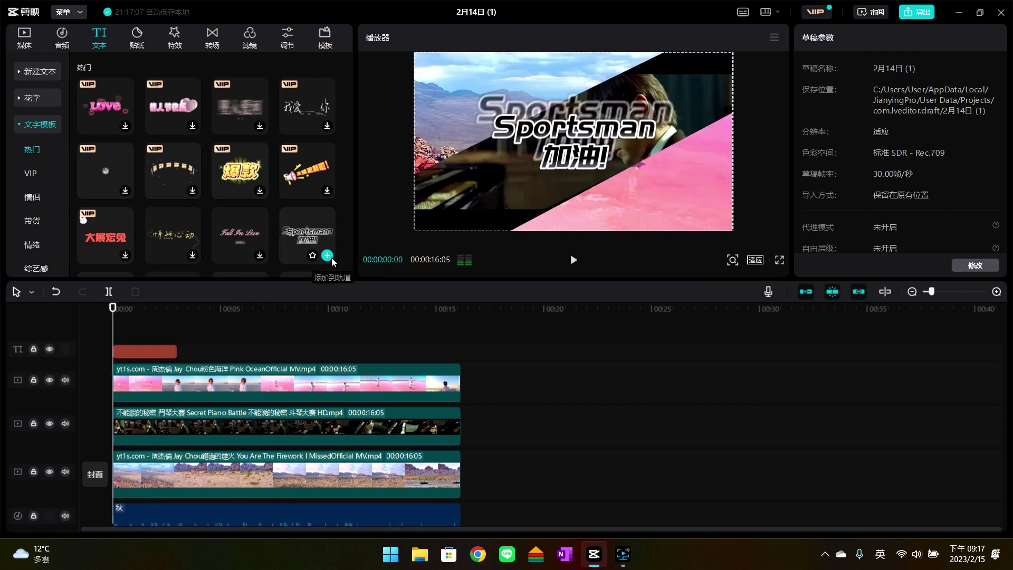
{"action": "left_click_drag", "start_coordinate": [176, 352], "coordinate": [462, 359]}
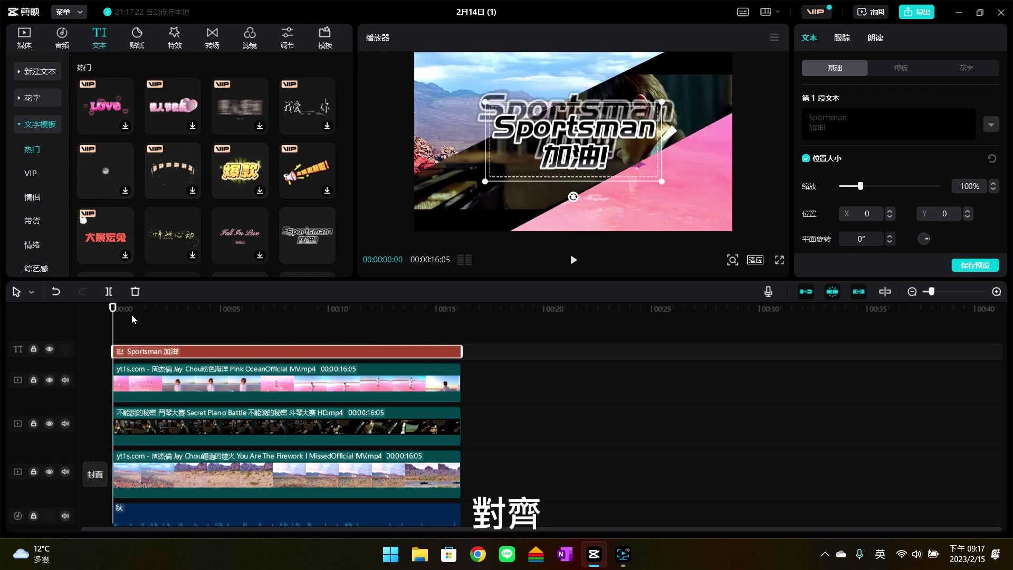
Step: Play back the composition from 00:00:01:22 to check the text over the split screen
{"action": "left_click", "coordinate": [151, 311]}
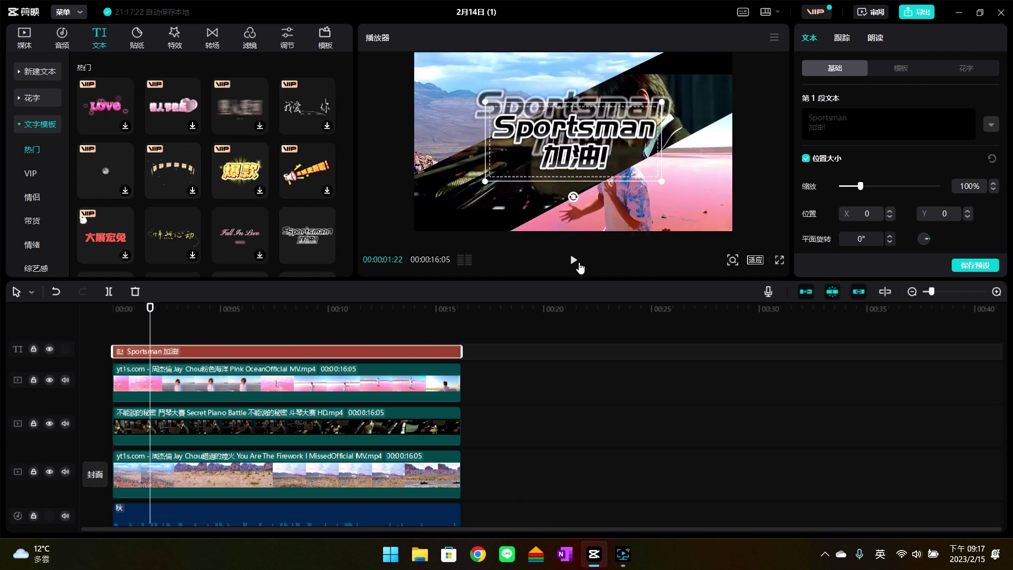
{"action": "left_click", "coordinate": [578, 264]}
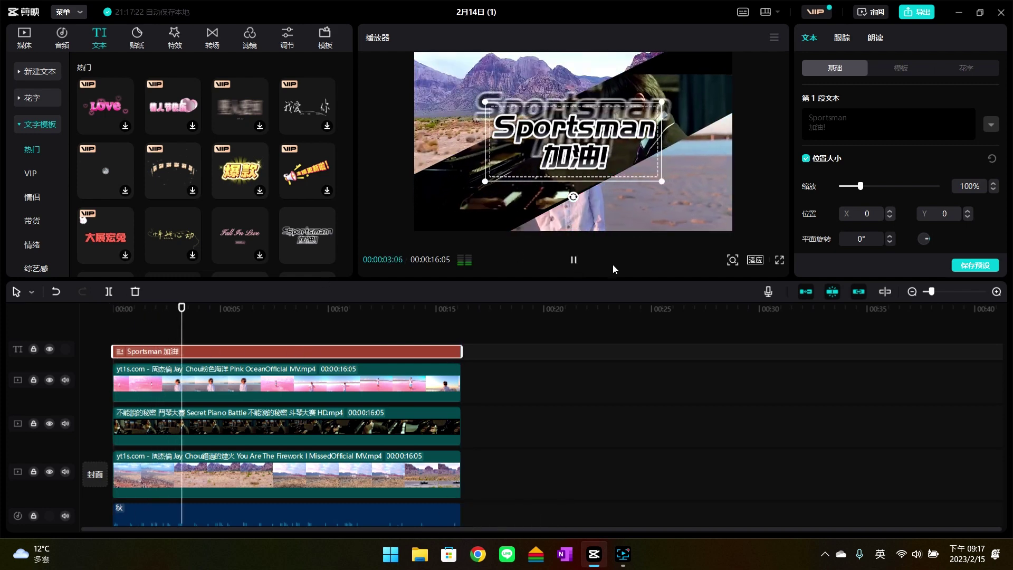
{"action": "left_click", "coordinate": [479, 412]}
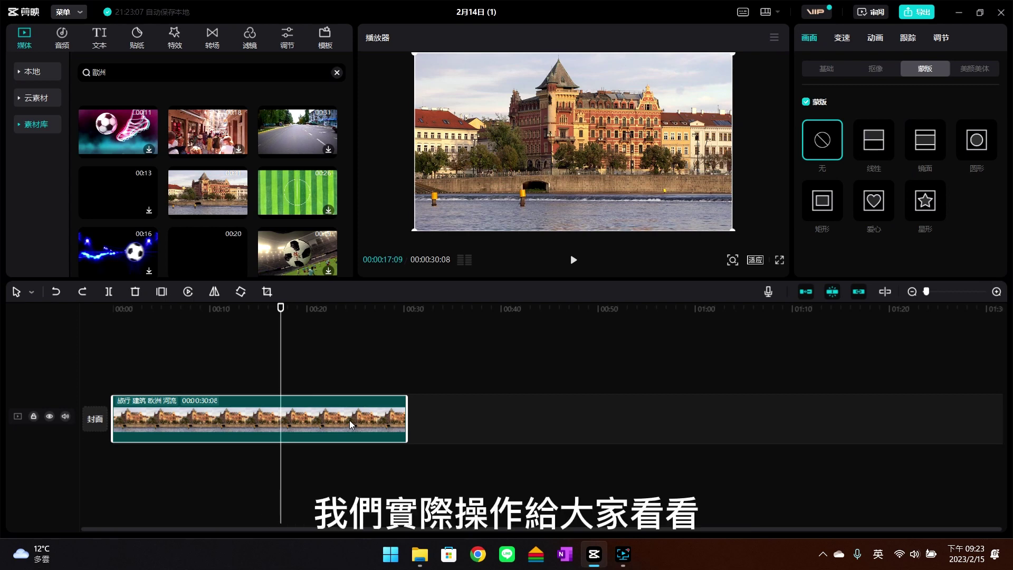
Step: Apply a linear (线性) mask to the river building clip, tilt it diagonally, and move it to X -361, Y 32 to keep the upper-left corner
{"action": "key", "text": "Home"}
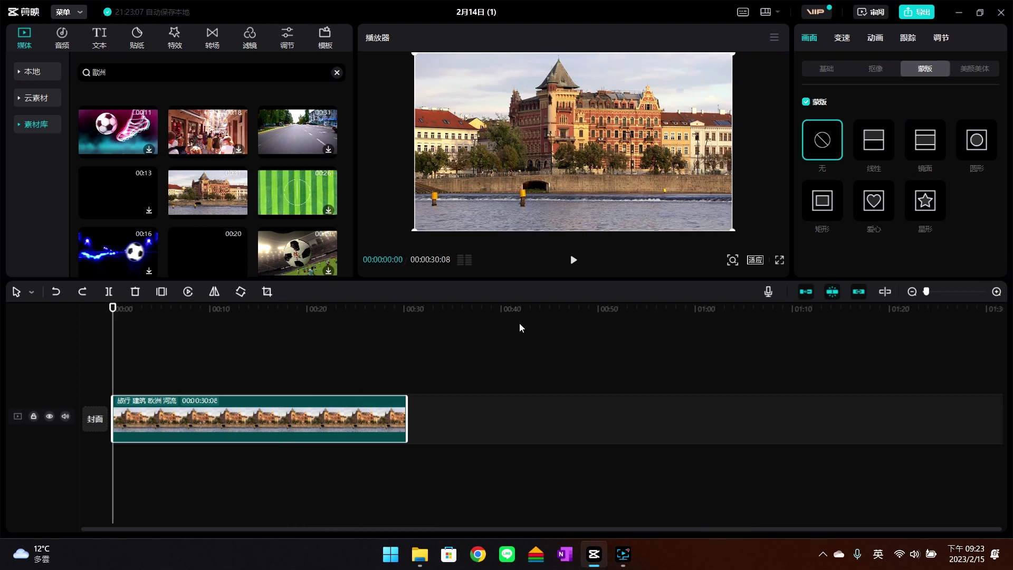
{"action": "left_click", "coordinate": [872, 149]}
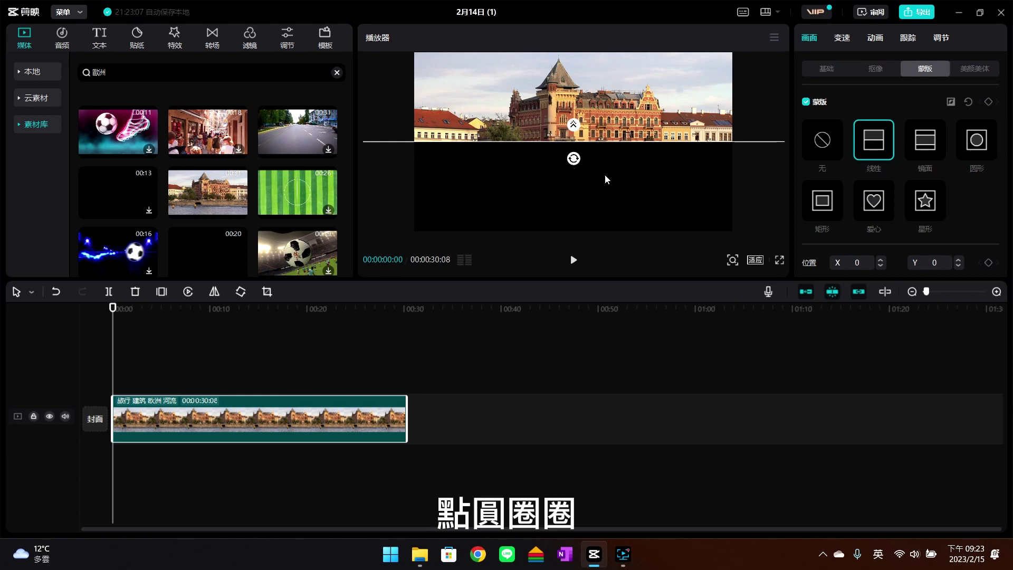
{"action": "left_click_drag", "start_coordinate": [574, 158], "coordinate": [587, 175]}
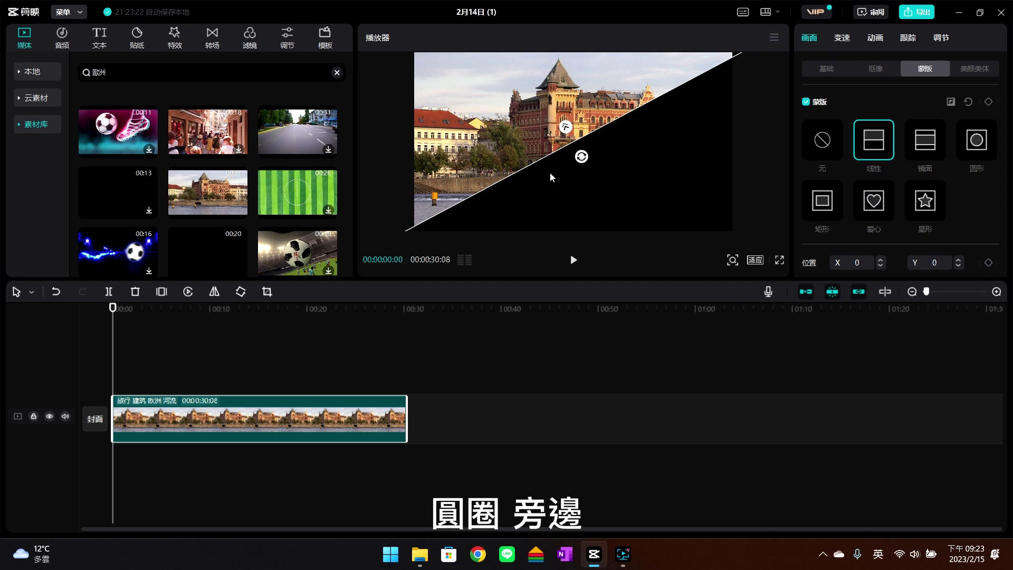
{"action": "left_click_drag", "start_coordinate": [550, 172], "coordinate": [460, 163]}
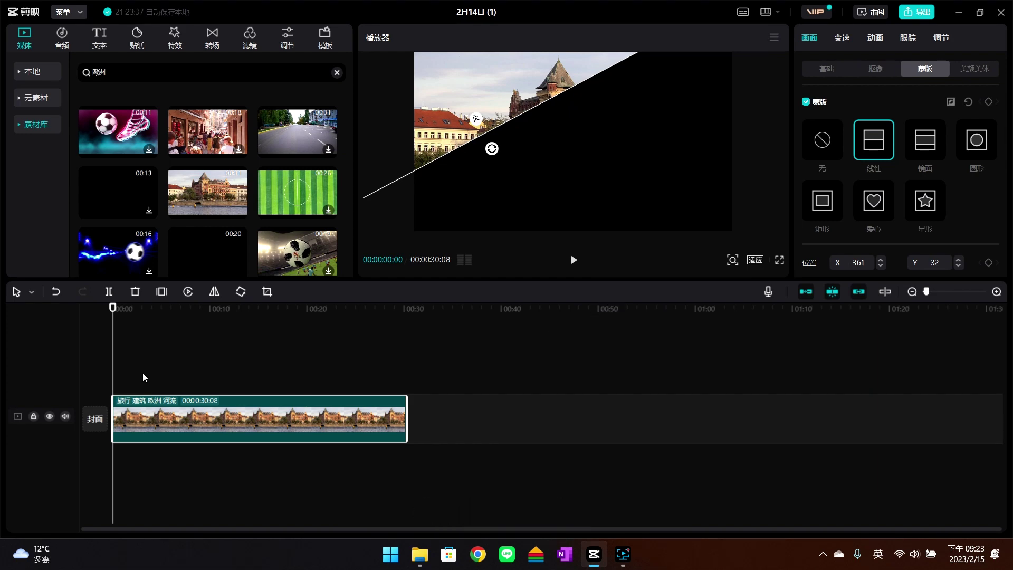
Step: Duplicate the masked building clip onto a new track above and align the copy with the start of the timeline
{"action": "left_click", "coordinate": [128, 364]}
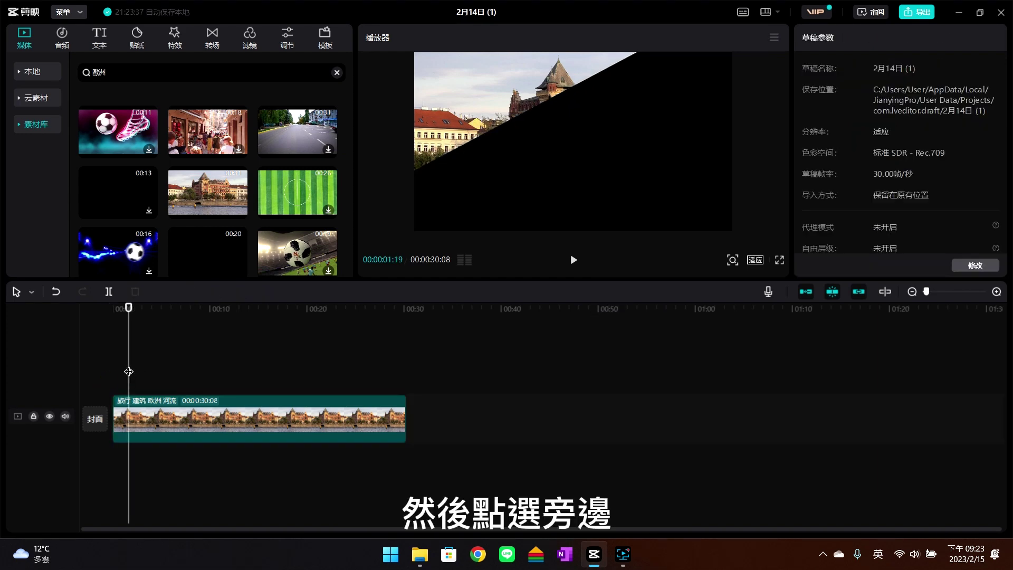
{"action": "left_click", "coordinate": [122, 369]}
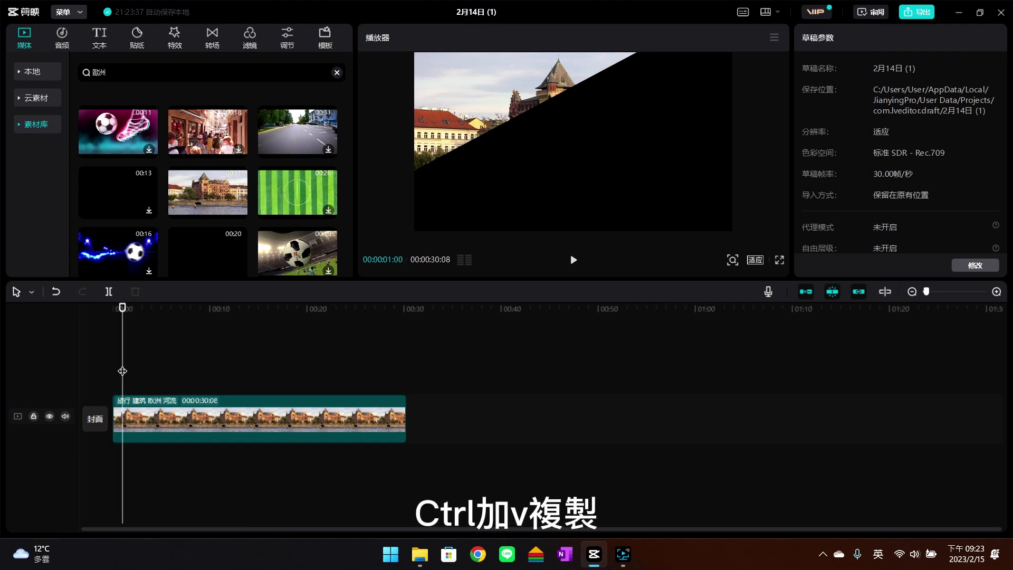
{"action": "key", "text": "ctrl+v"}
{"action": "left_click_drag", "start_coordinate": [217, 360], "coordinate": [204, 365]}
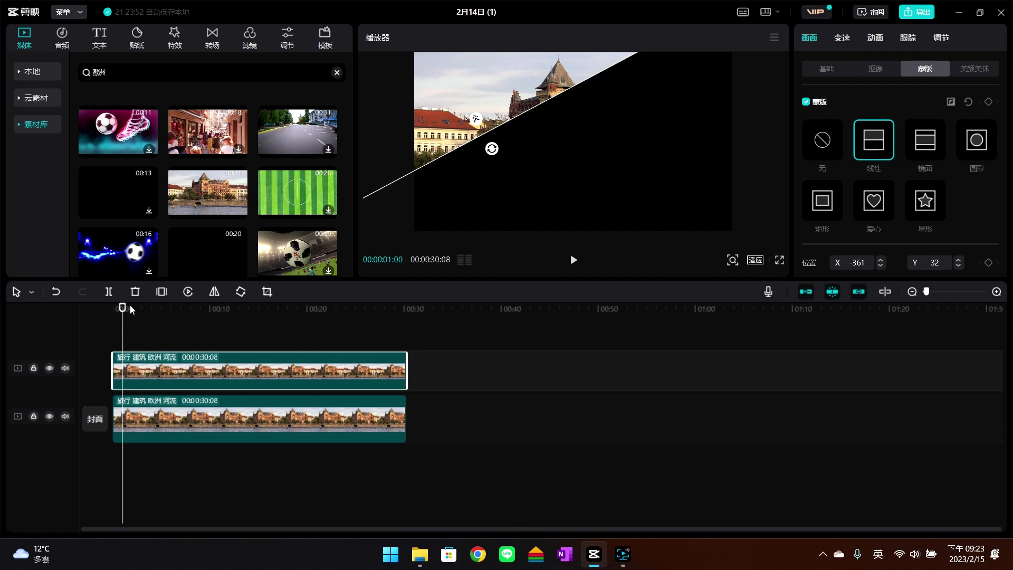
Step: Change the copy's mask to mirror (镜面), tilt it parallel to the first mask's edge, and narrow it to leave a diagonal black gap
{"action": "left_click_drag", "start_coordinate": [129, 304], "coordinate": [202, 306]}
{"action": "left_click", "coordinate": [935, 146]}
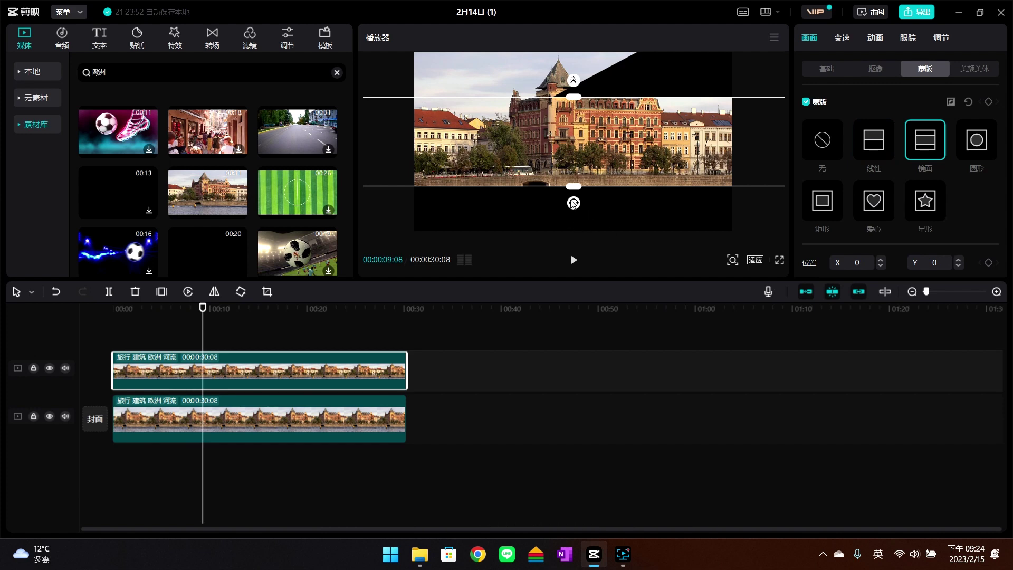
{"action": "left_click_drag", "start_coordinate": [574, 205], "coordinate": [610, 206]}
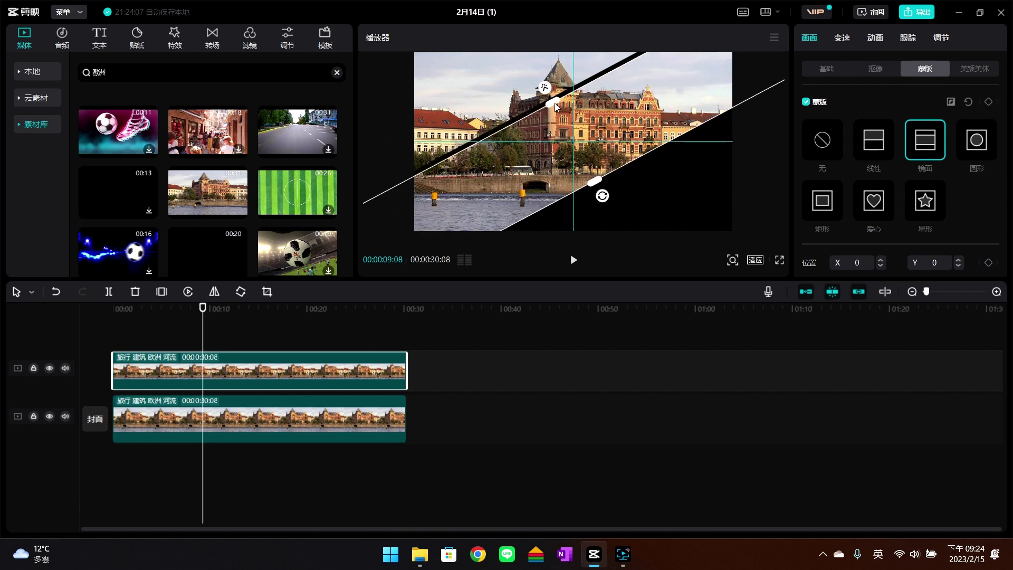
{"action": "left_click_drag", "start_coordinate": [555, 103], "coordinate": [555, 111]}
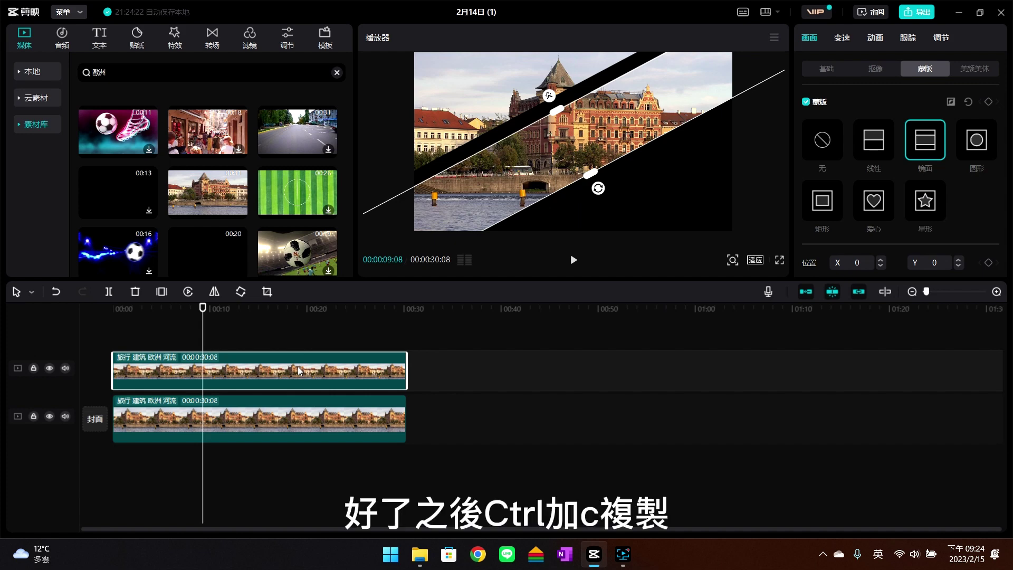
Step: Paste another copy of the building clip onto a new topmost track and align it with the start of the timeline
{"action": "left_click", "coordinate": [243, 327]}
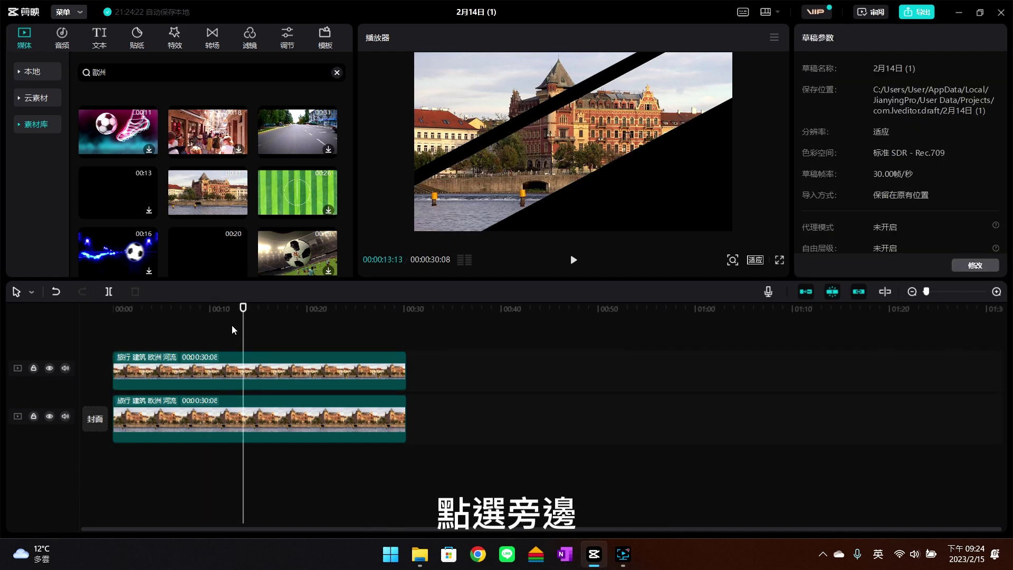
{"action": "key", "text": "ctrl+v"}
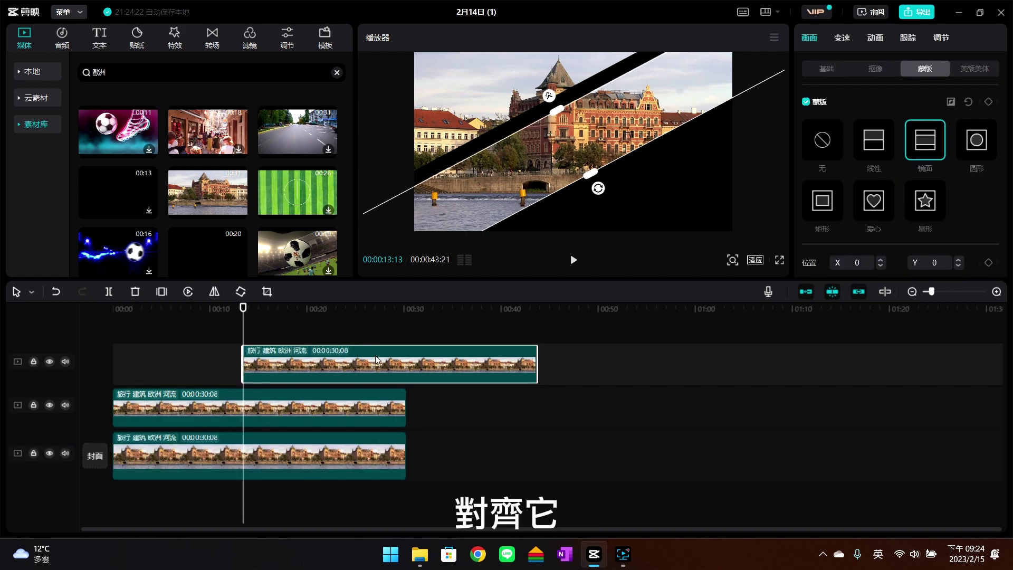
{"action": "left_click_drag", "start_coordinate": [375, 355], "coordinate": [230, 361]}
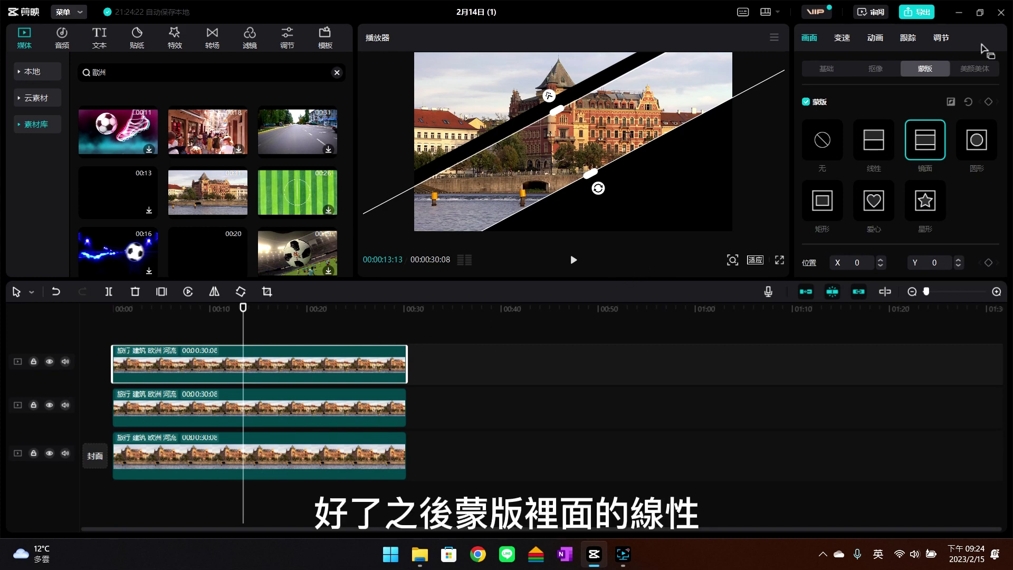
Step: Change the topmost clip's mask to linear (线性), flip and tilt it to keep the lower-right corner, and shift it to leave a parallel black gap
{"action": "left_click", "coordinate": [875, 139]}
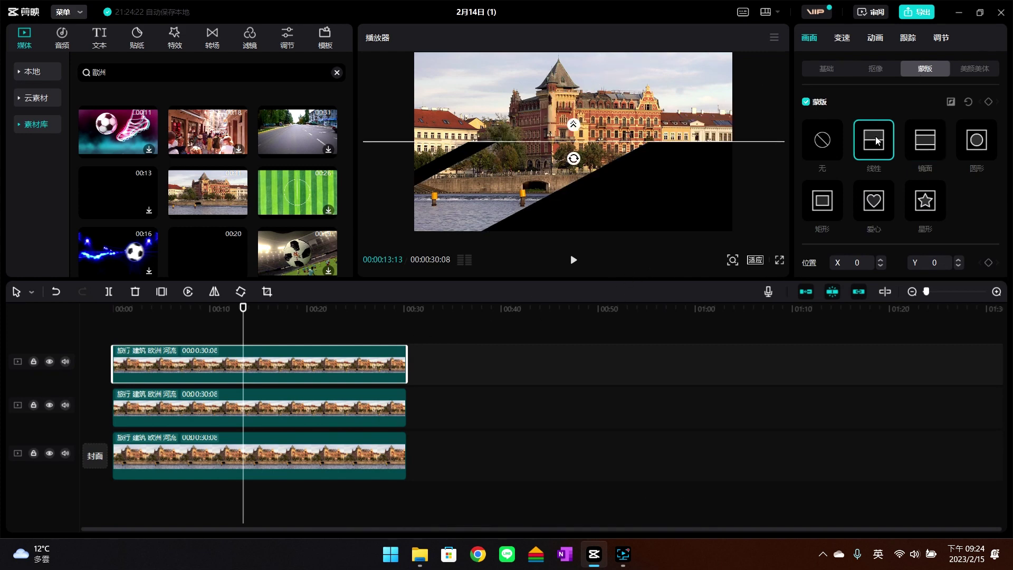
{"action": "left_click", "coordinate": [573, 159]}
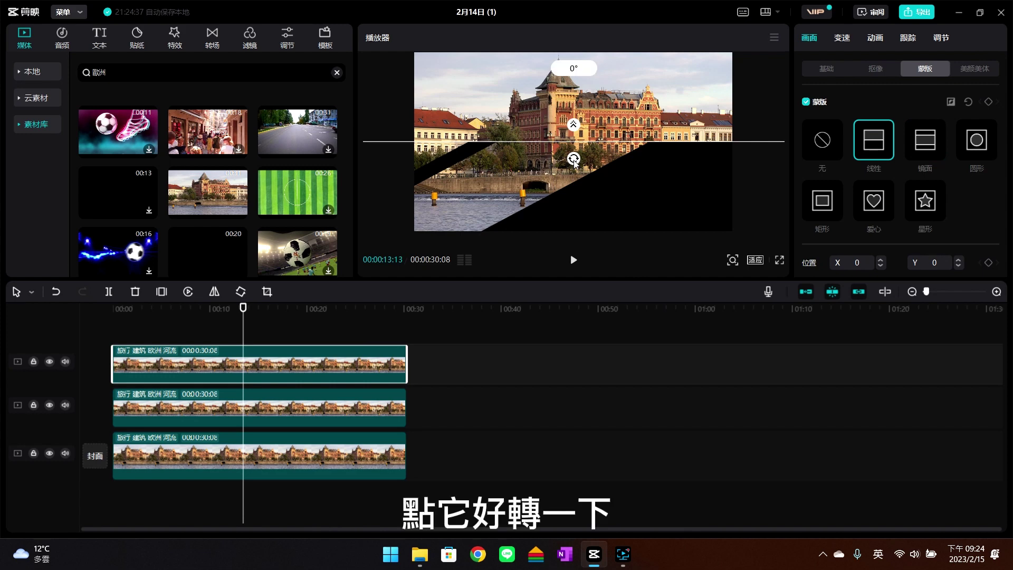
{"action": "left_click_drag", "start_coordinate": [575, 162], "coordinate": [560, 126]}
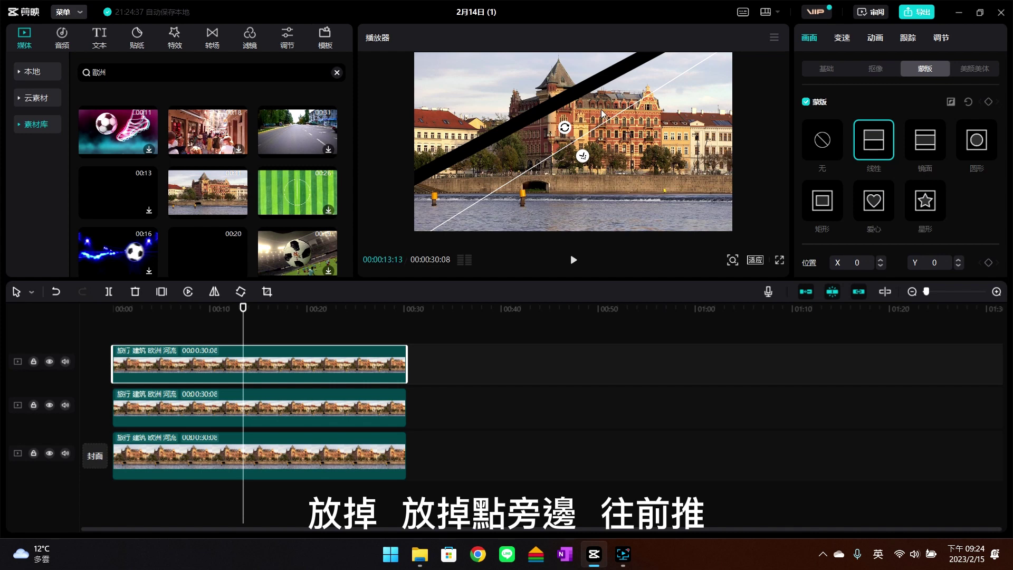
{"action": "left_click_drag", "start_coordinate": [601, 108], "coordinate": [642, 158]}
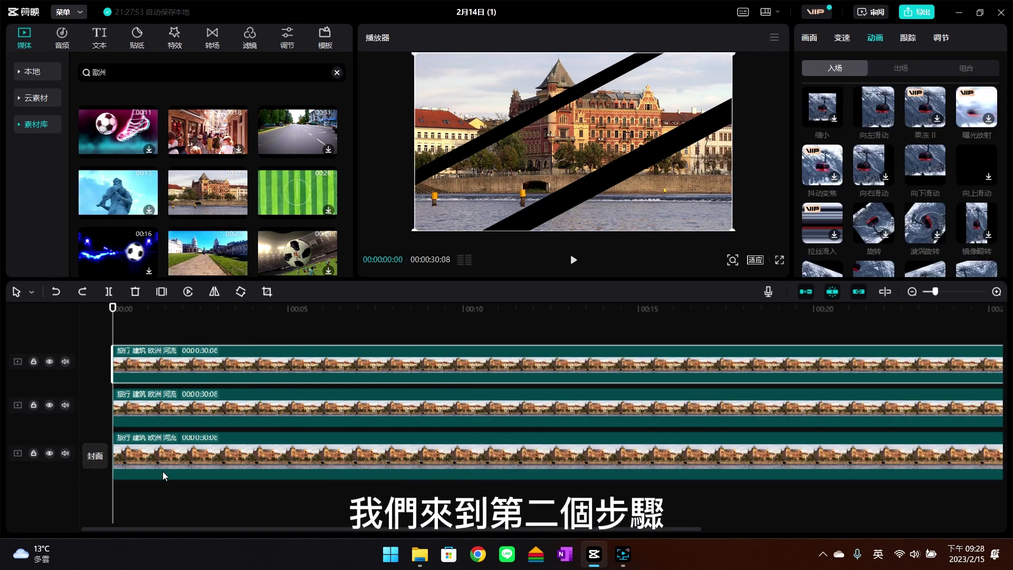
Step: Trim the start of the middle track's building clip by about 15 frames, leaving a duration of 00:00:29:23
{"action": "left_click", "coordinate": [138, 407]}
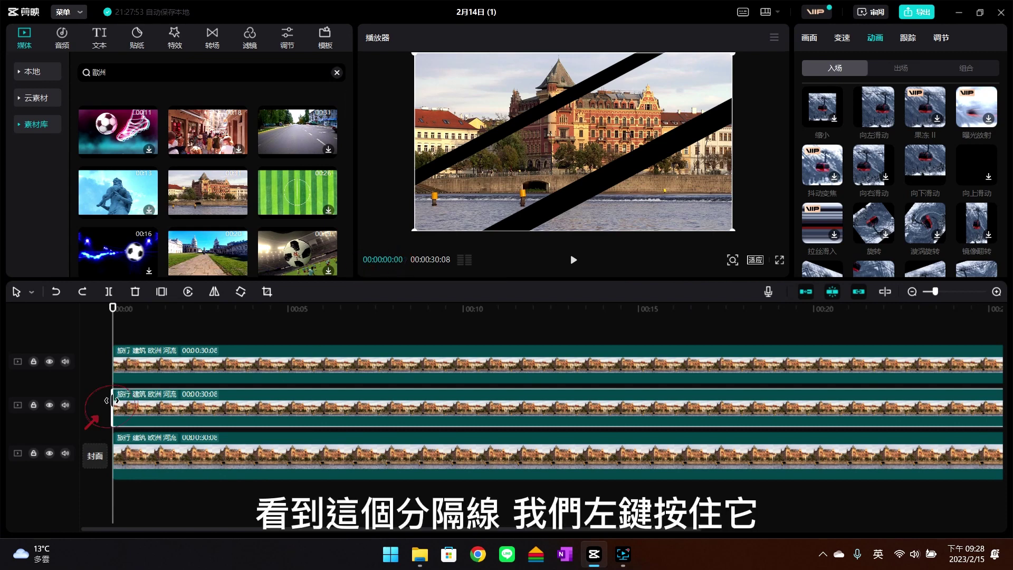
{"action": "left_click_drag", "start_coordinate": [113, 400], "coordinate": [135, 403]}
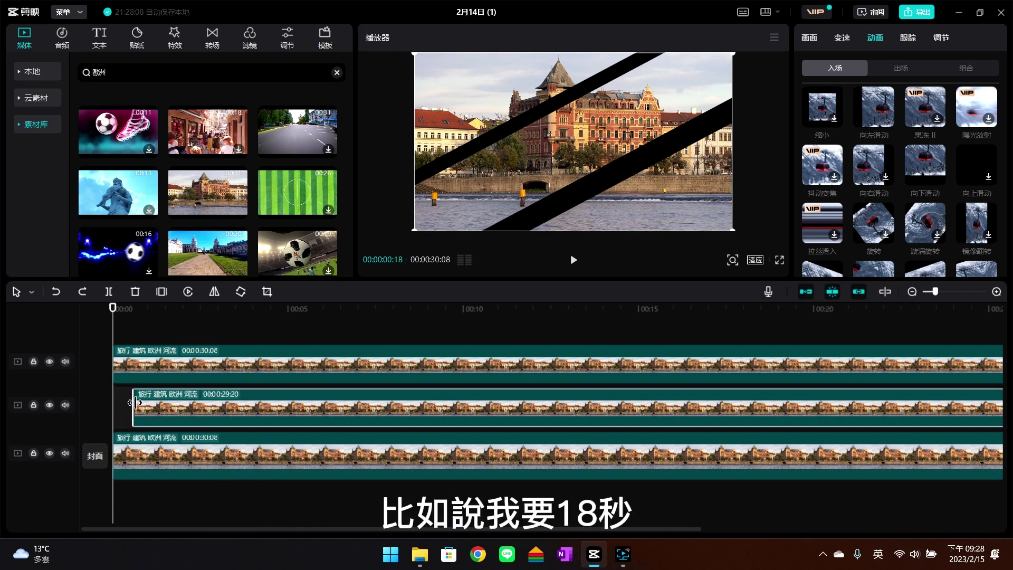
{"action": "left_click_drag", "start_coordinate": [135, 402], "coordinate": [132, 403]}
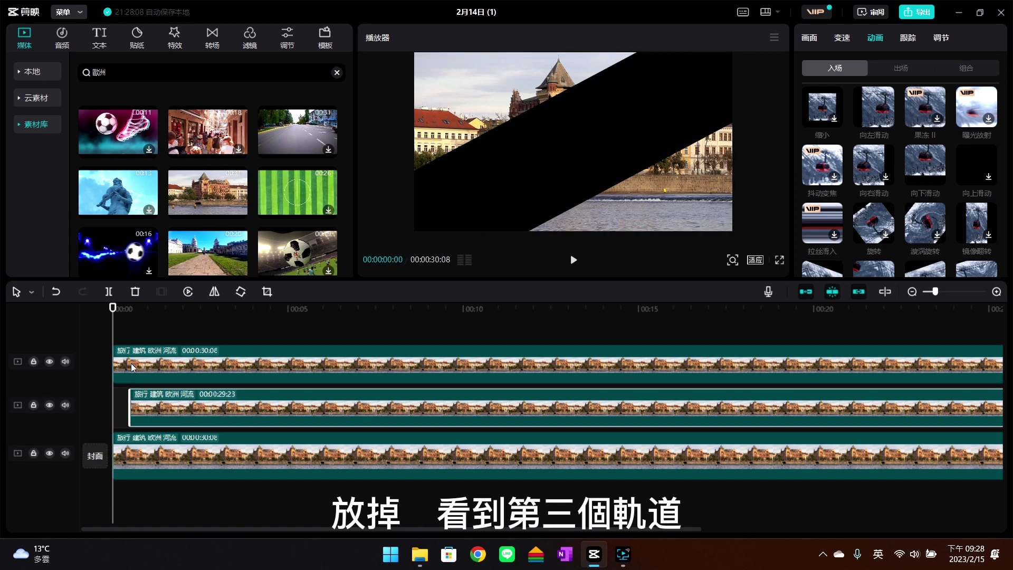
Step: Trim the start of the topmost building clip by about one second, leaving a duration of 00:00:29:09
{"action": "left_click", "coordinate": [150, 358]}
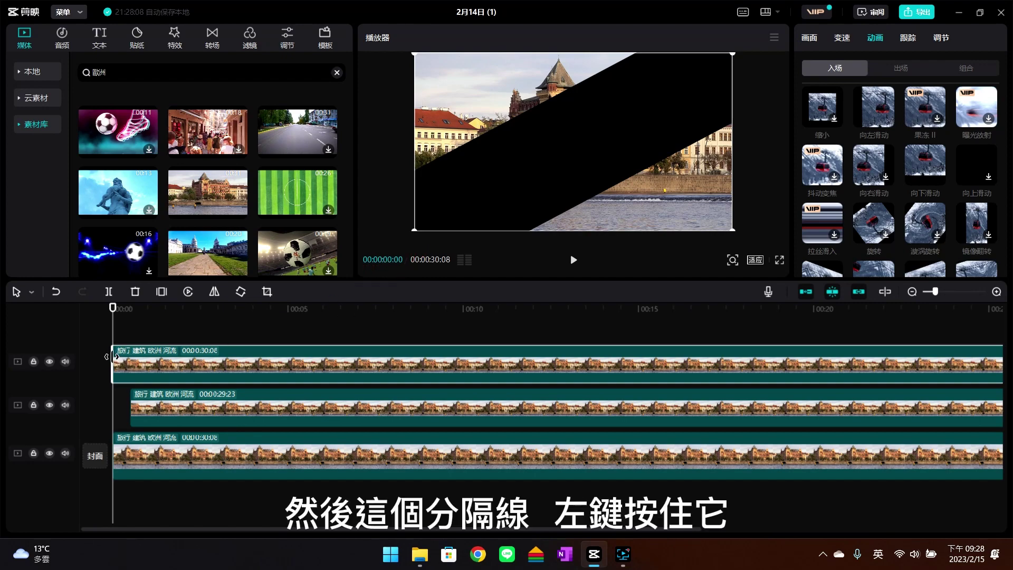
{"action": "left_click_drag", "start_coordinate": [112, 357], "coordinate": [140, 357]}
{"action": "left_click_drag", "start_coordinate": [144, 357], "coordinate": [149, 359]}
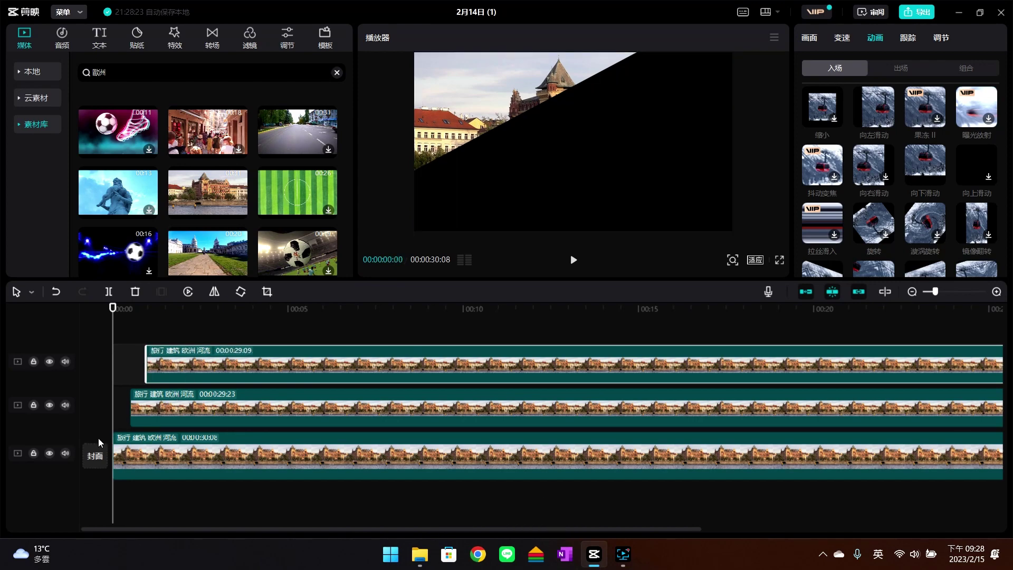
Step: Apply the slide-down (向下滑动) entrance animation to the bottom track's building clip
{"action": "left_click", "coordinate": [155, 442]}
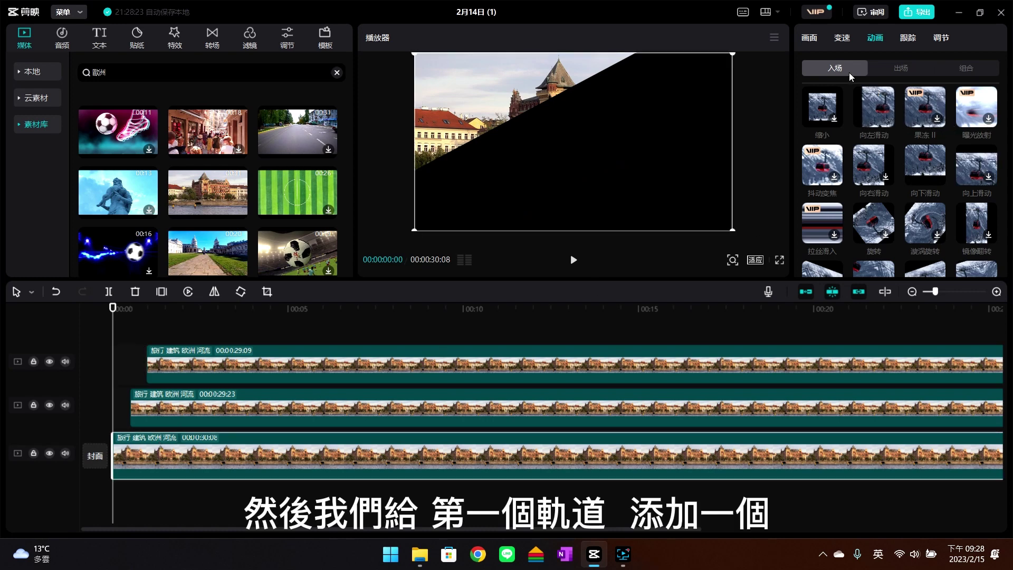
{"action": "left_click", "coordinate": [832, 69]}
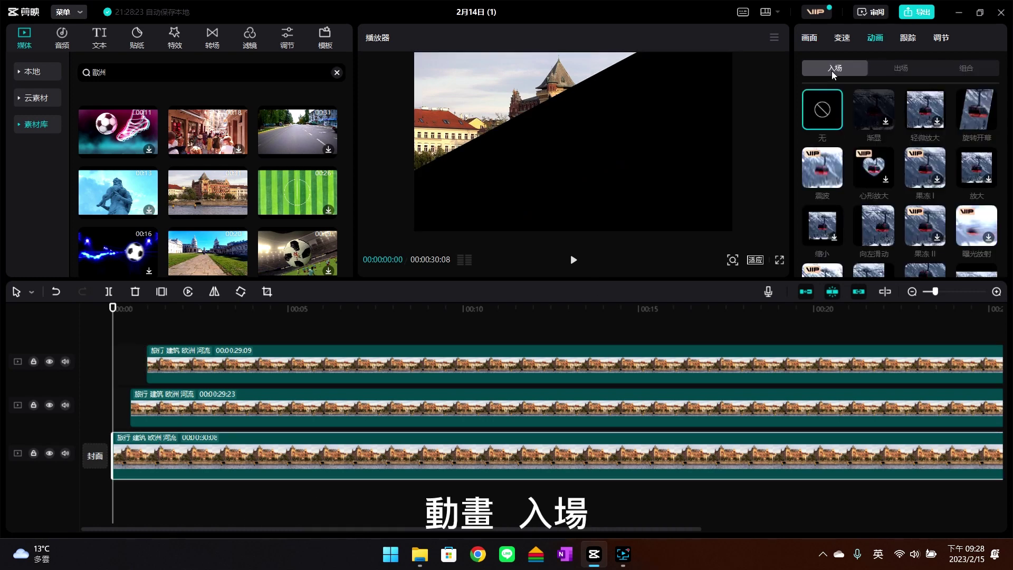
{"action": "scroll", "coordinate": [896, 205], "scroll_direction": "down", "scroll_amount": 2}
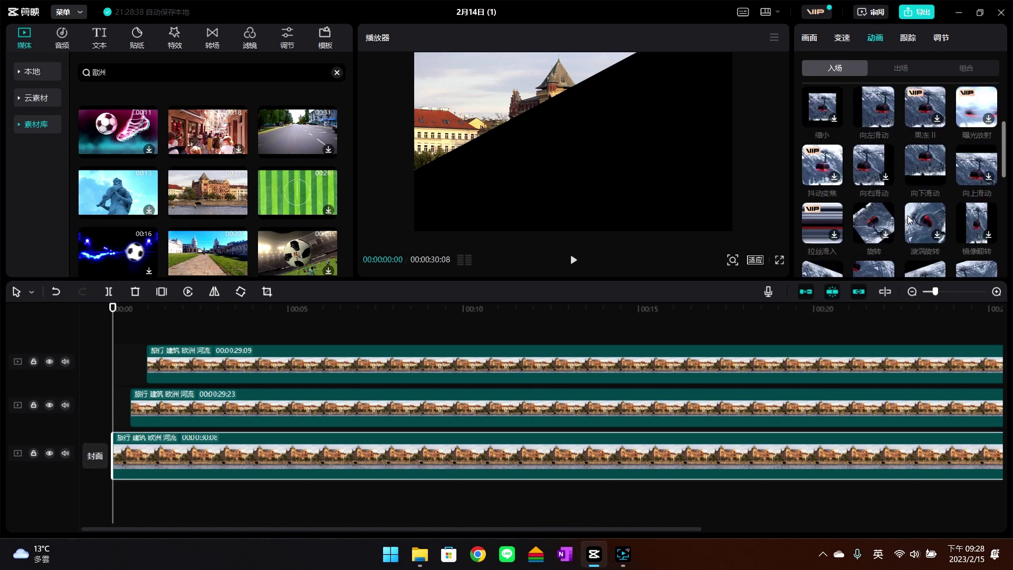
{"action": "left_click", "coordinate": [923, 170]}
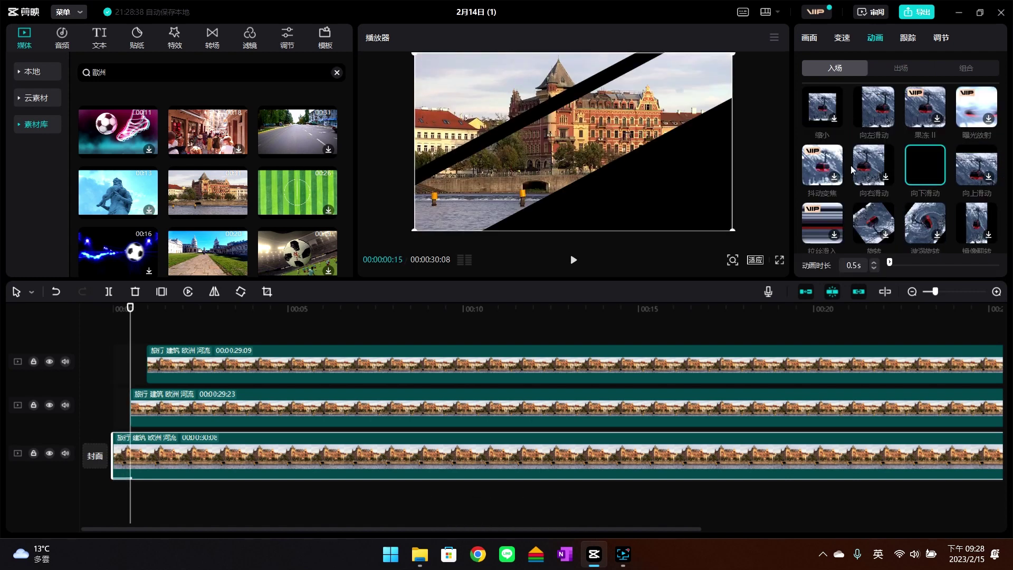
Step: Apply the slide-down (向下滑动) entrance animation to the middle and topmost building clips
{"action": "left_click", "coordinate": [213, 401]}
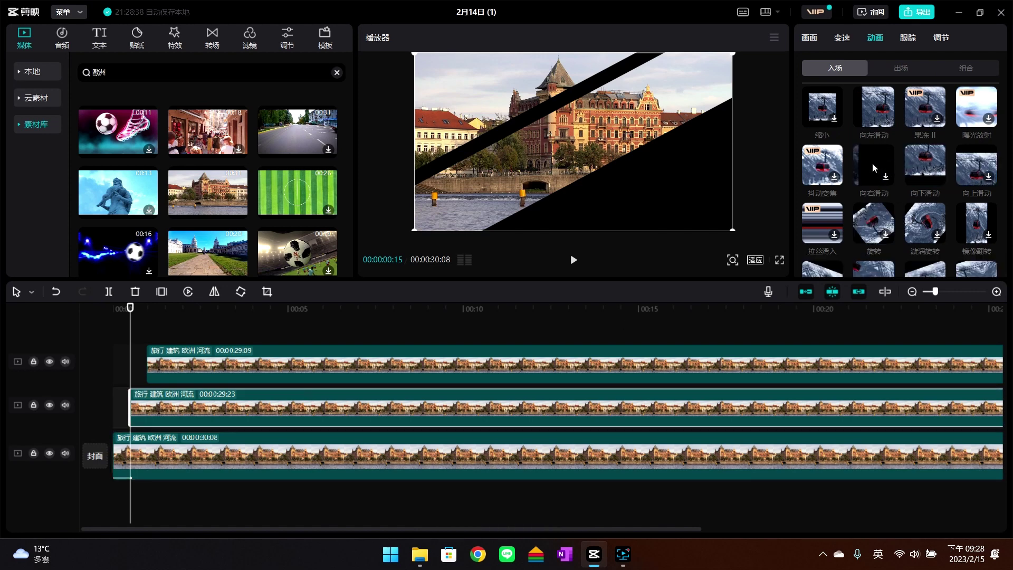
{"action": "left_click", "coordinate": [934, 166]}
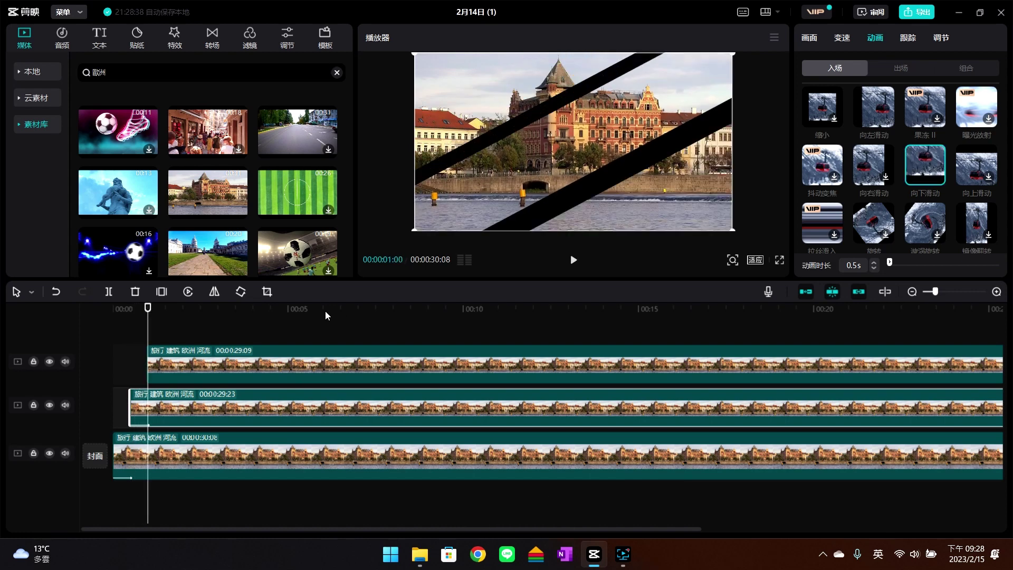
{"action": "left_click", "coordinate": [197, 350]}
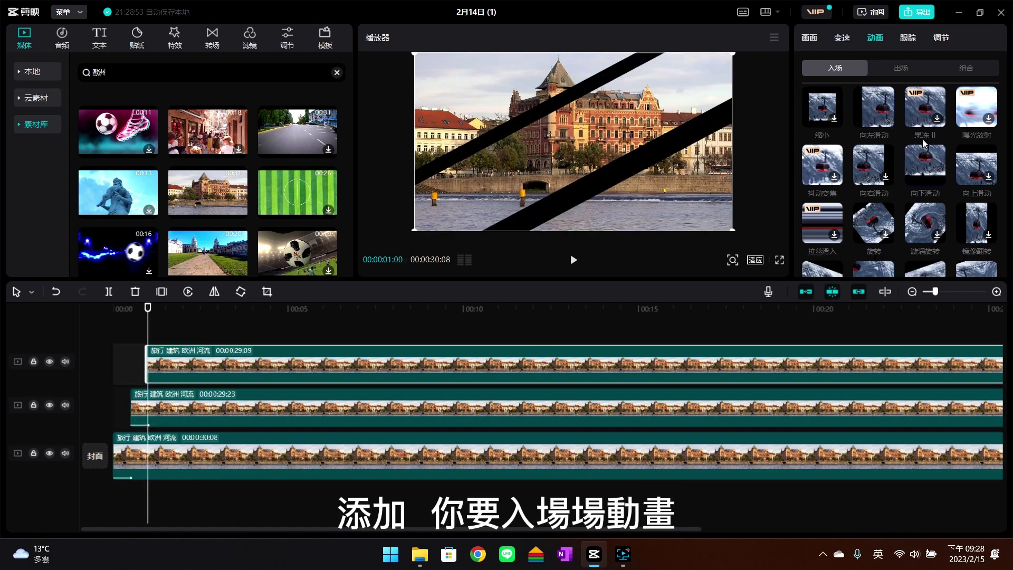
{"action": "left_click", "coordinate": [923, 168]}
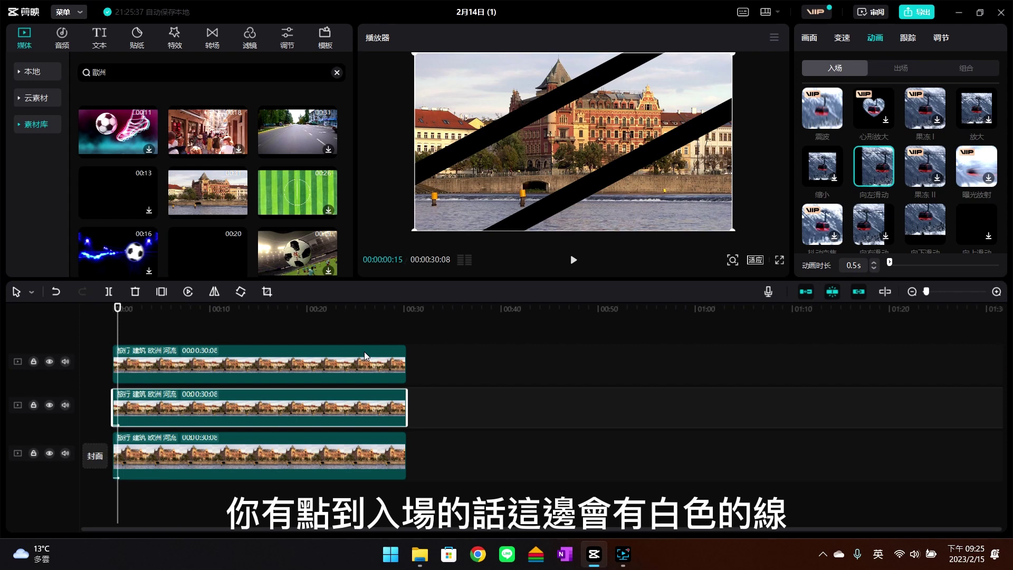
Step: Play the opening from the start of the timeline to review the three bands sliding in one after another
{"action": "scroll", "coordinate": [353, 364], "scroll_direction": "up", "scroll_amount": 3}
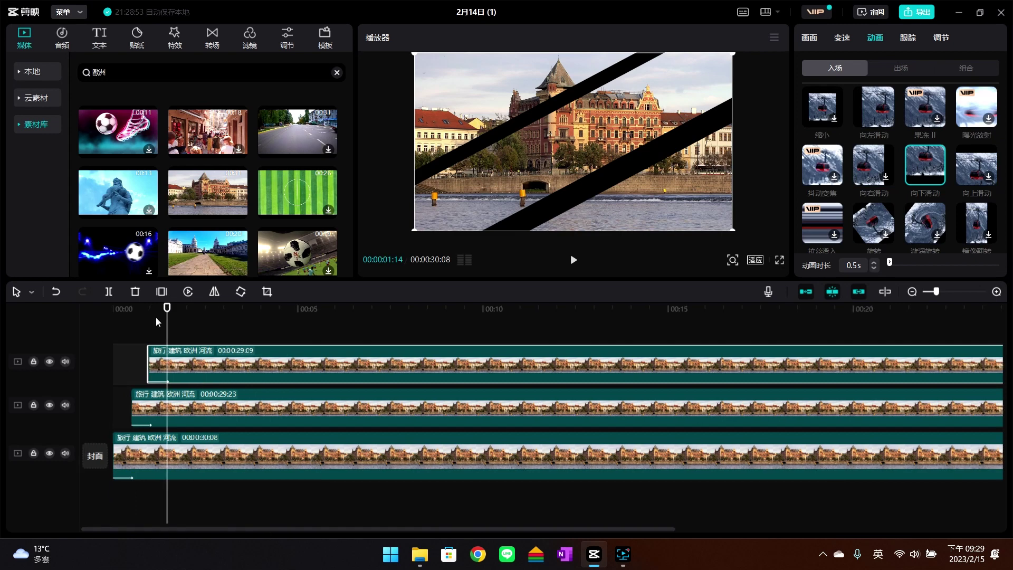
{"action": "left_click_drag", "start_coordinate": [164, 310], "coordinate": [71, 312]}
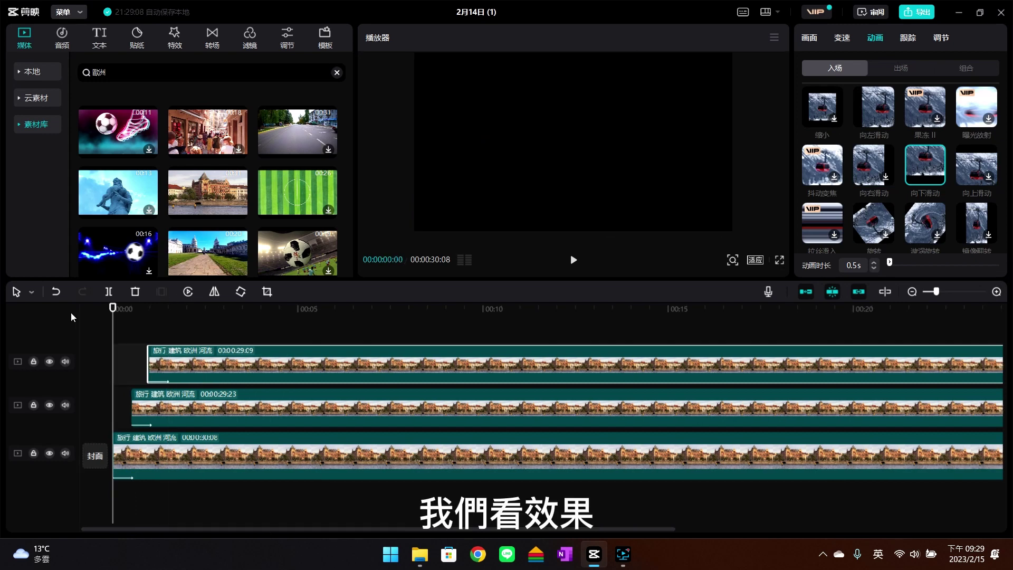
{"action": "key", "text": "space"}
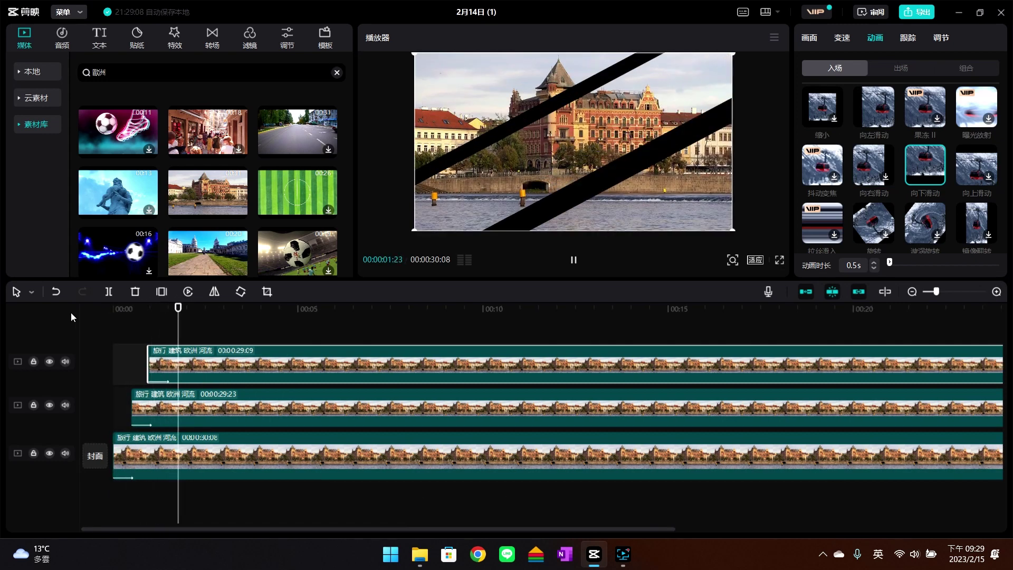
{"action": "left_click", "coordinate": [117, 322]}
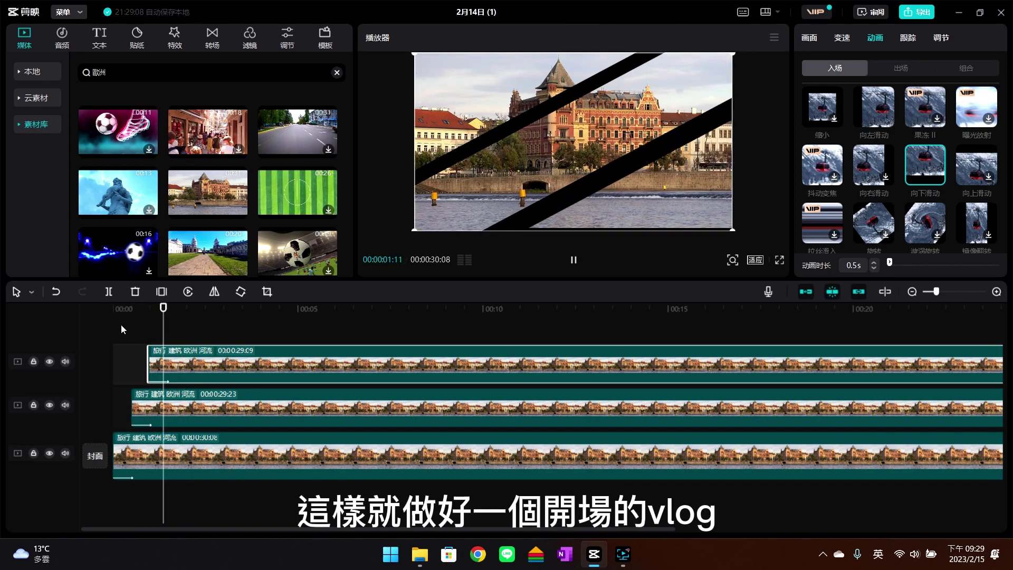
{"action": "key", "text": "space"}
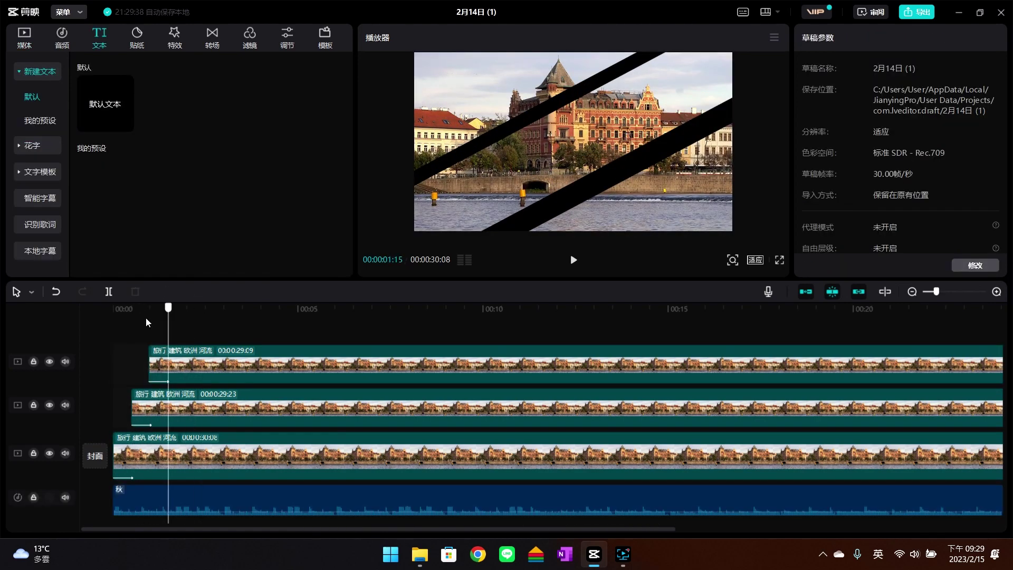
{"action": "left_click", "coordinate": [97, 330]}
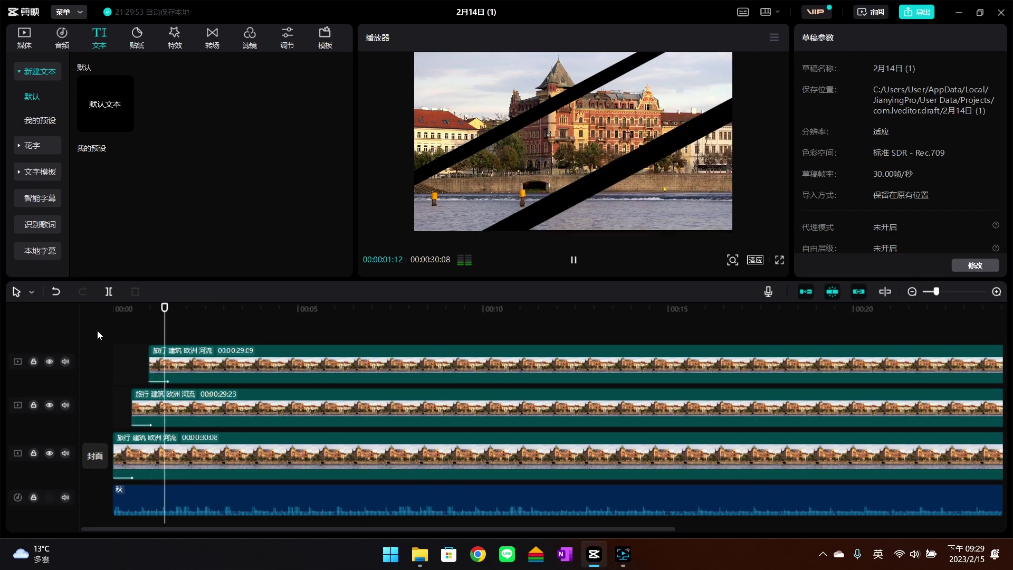